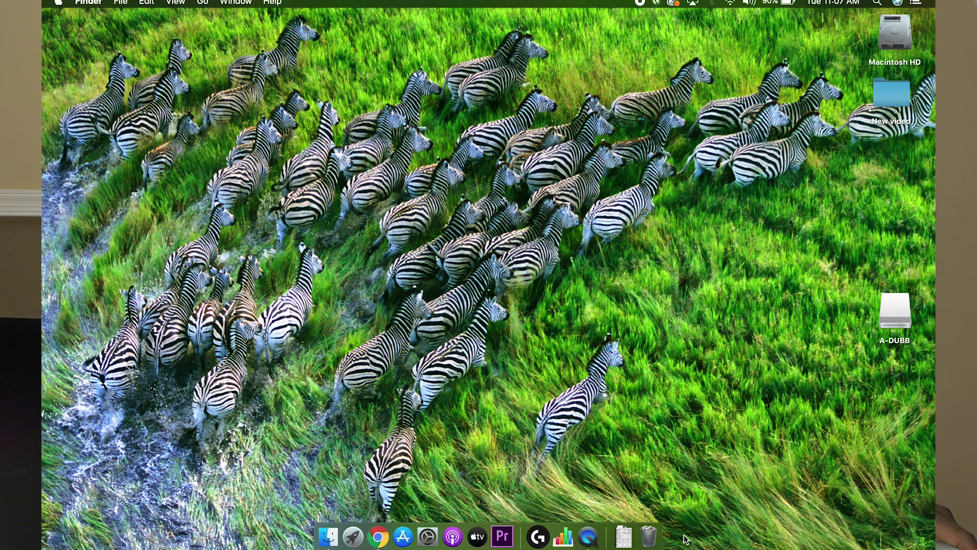
Empty the Trash and confirm permanently erasing its contents
{"action": "mouse_move", "coordinate": [625, 534]}
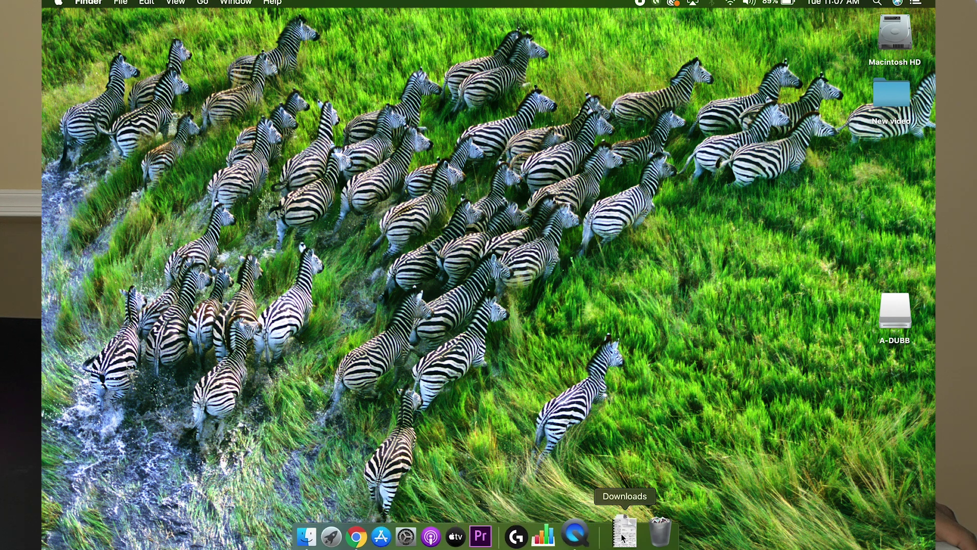
{"action": "right_click", "coordinate": [647, 539]}
{"action": "left_click", "coordinate": [662, 493]}
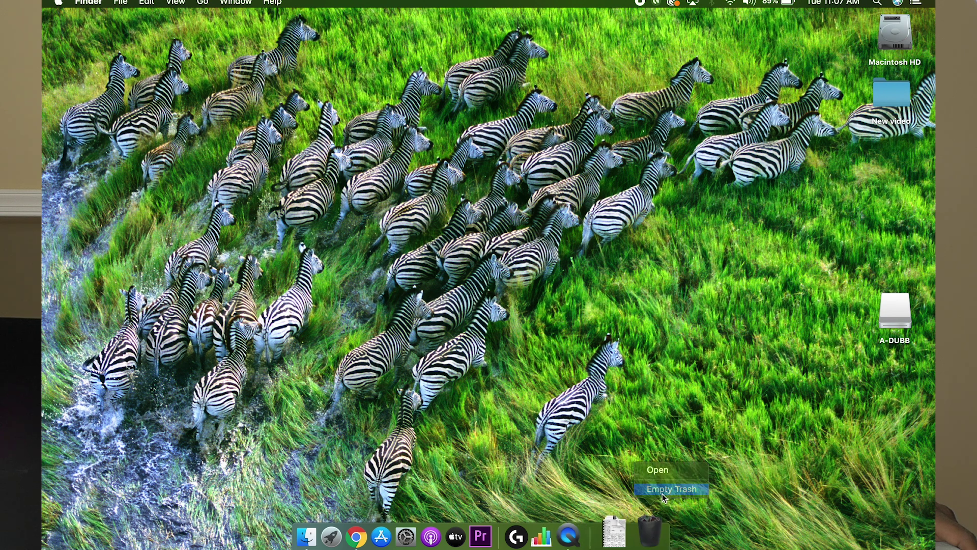
{"action": "left_click", "coordinate": [588, 202]}
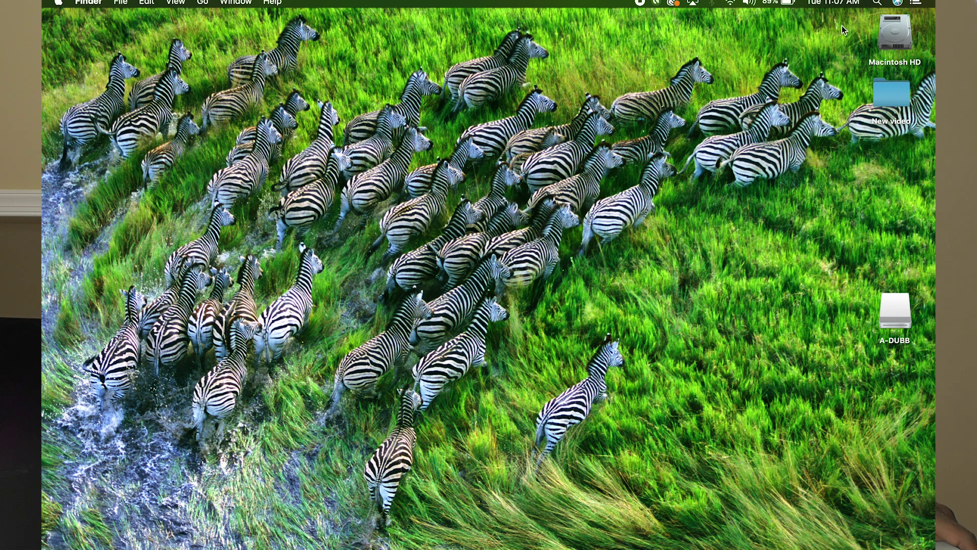
Search the Mac for "downlo" and open the account's own Downloads folder from the results
{"action": "left_click", "coordinate": [877, 5]}
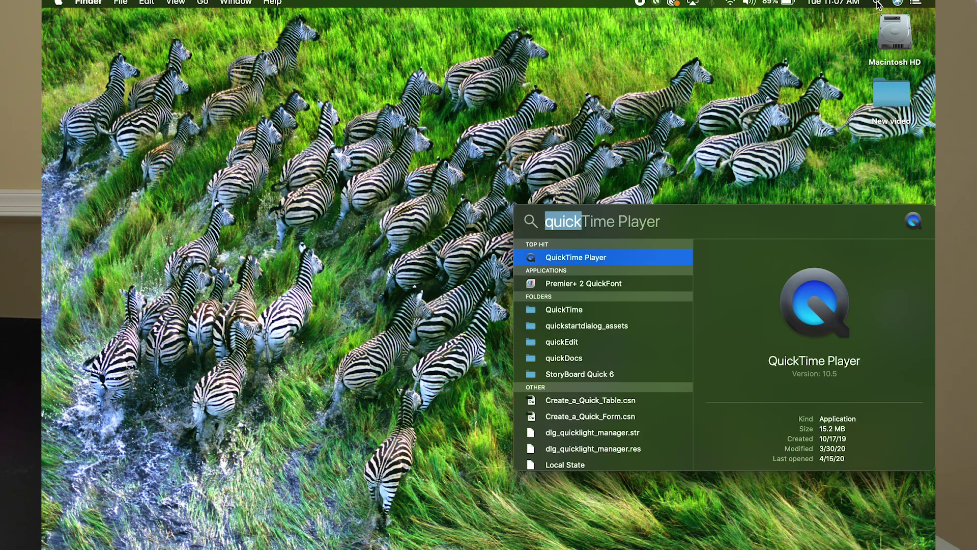
{"action": "type", "text": "downl"}
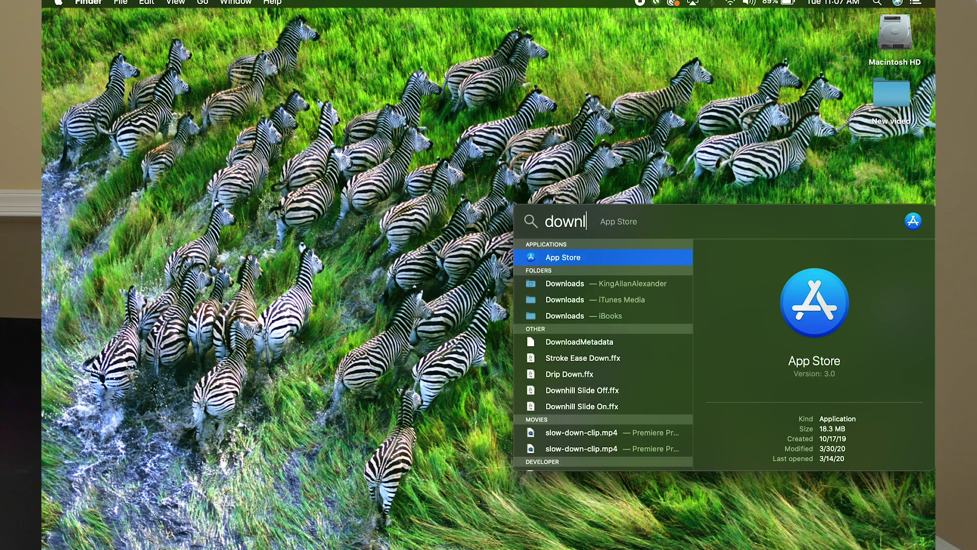
{"action": "type", "text": "o"}
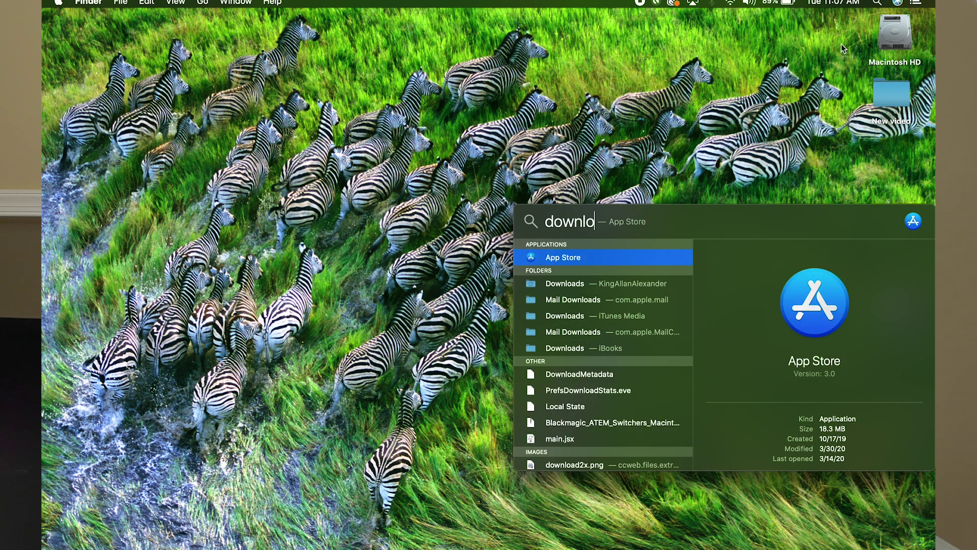
{"action": "double_click", "coordinate": [571, 286]}
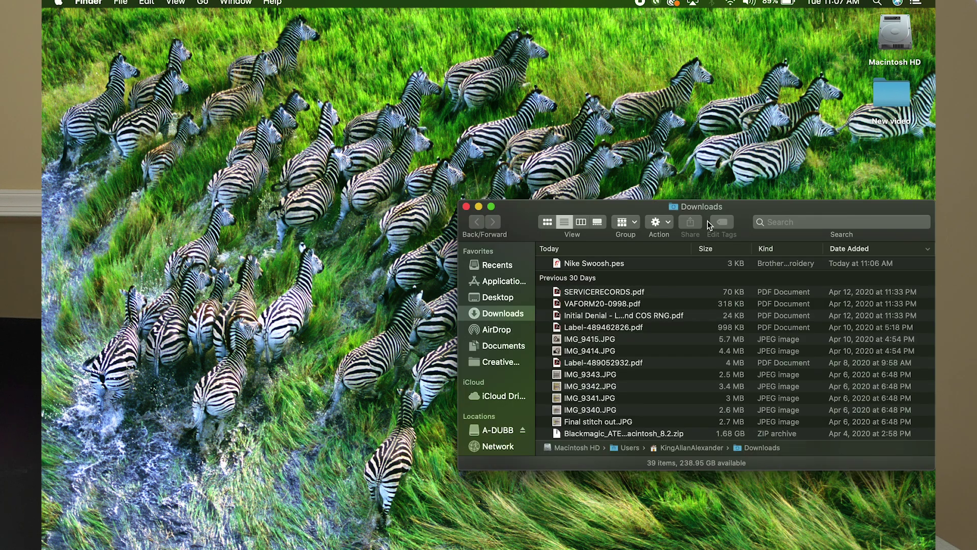
Move the Downloads window to the upper middle of the desktop and sort its files by date added, newest first
{"action": "left_click_drag", "start_coordinate": [748, 203], "coordinate": [595, 102]}
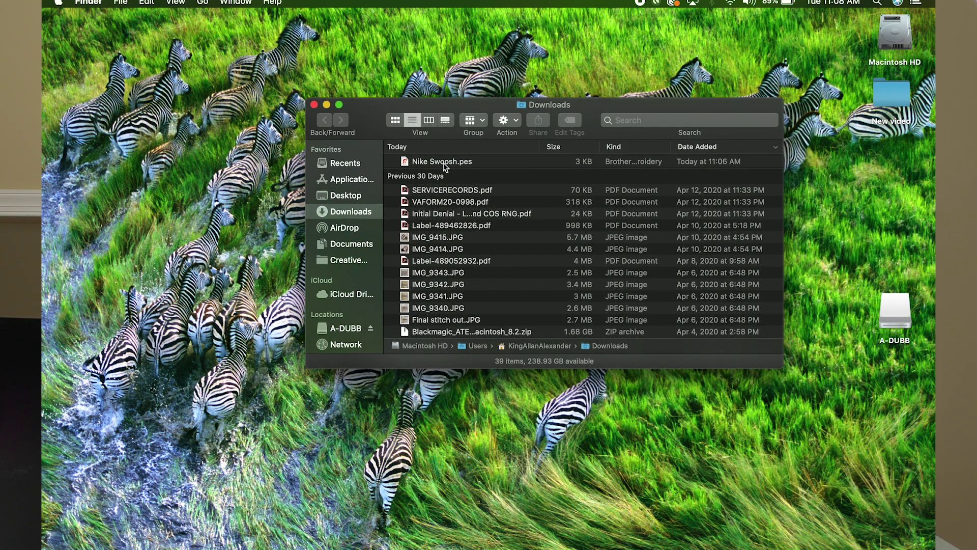
{"action": "left_click_drag", "start_coordinate": [379, 117], "coordinate": [328, 67]}
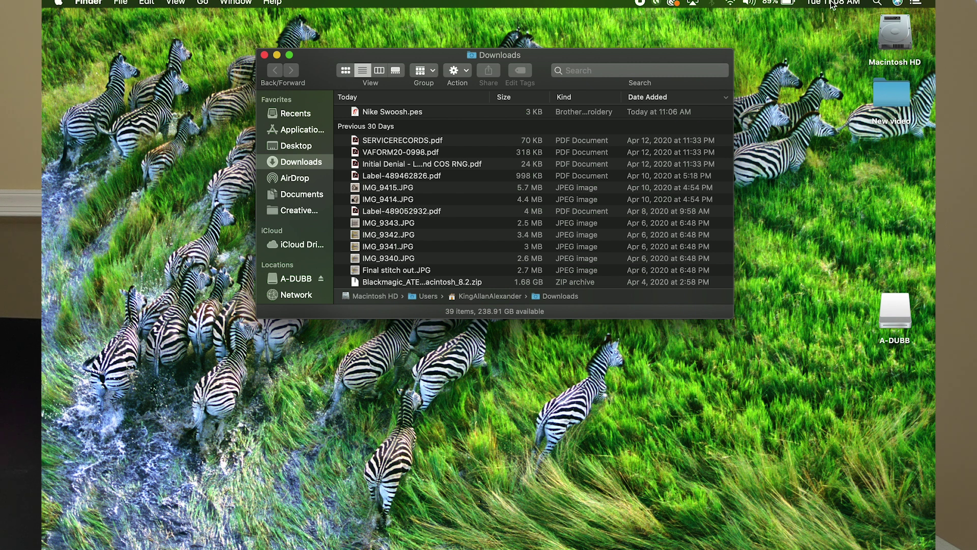
{"action": "left_click_drag", "start_coordinate": [585, 53], "coordinate": [631, 55]}
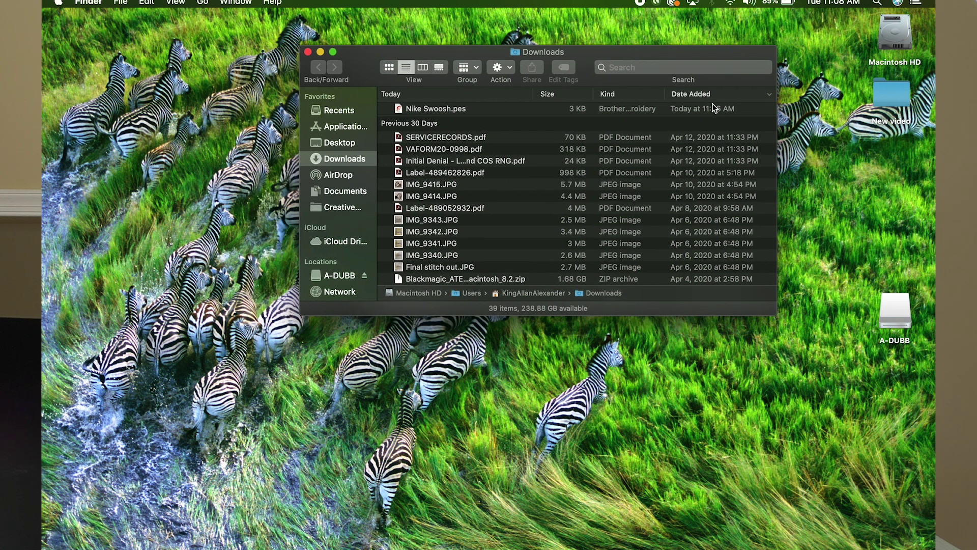
{"action": "left_click", "coordinate": [750, 95]}
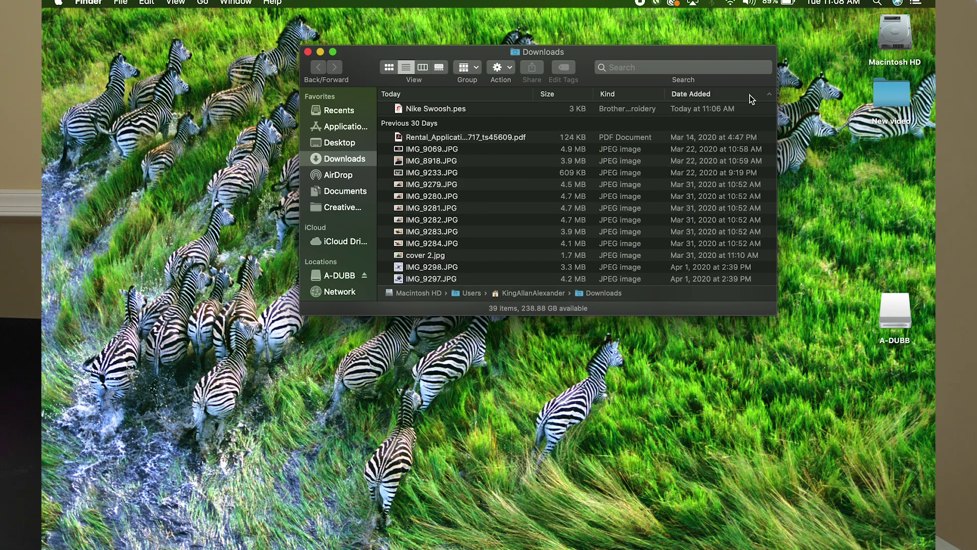
{"action": "left_click", "coordinate": [750, 94]}
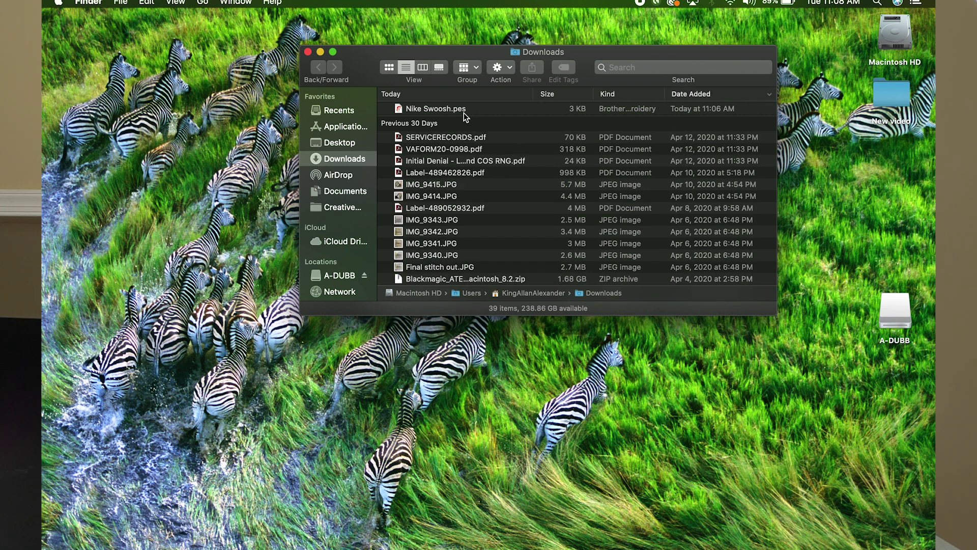
Copy the file Nike Swoosh.pes from the Downloads folder to the clipboard
{"action": "left_click", "coordinate": [435, 109]}
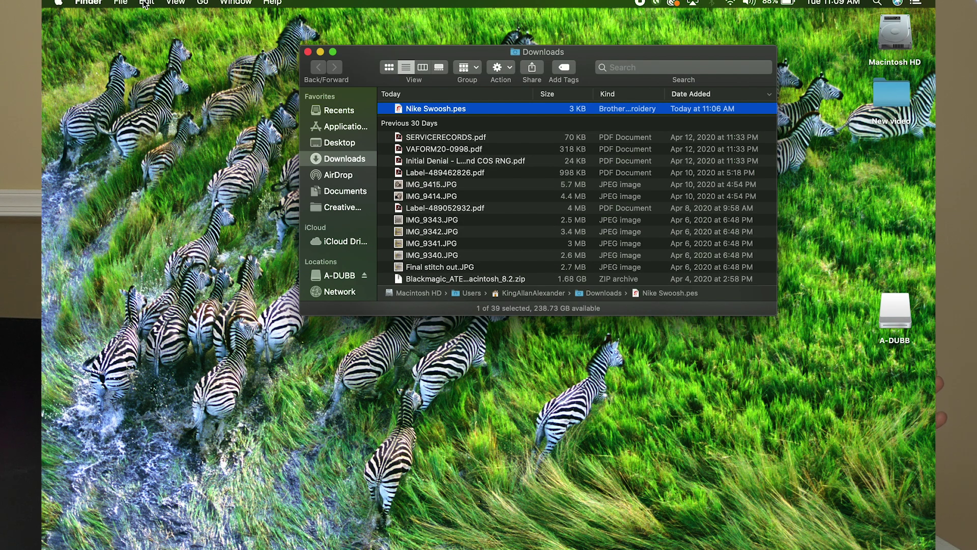
{"action": "left_click", "coordinate": [146, 3]}
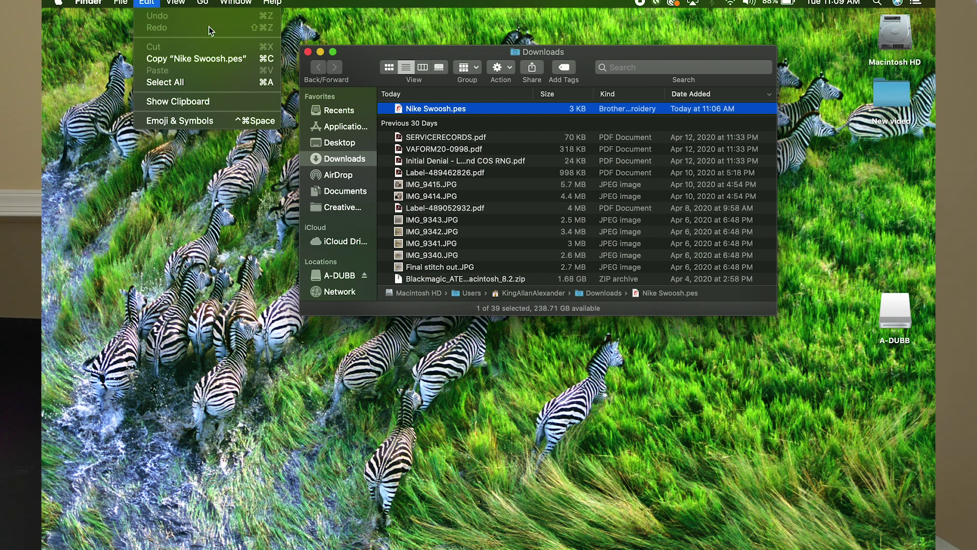
{"action": "left_click", "coordinate": [374, 71]}
{"action": "left_click", "coordinate": [470, 162]}
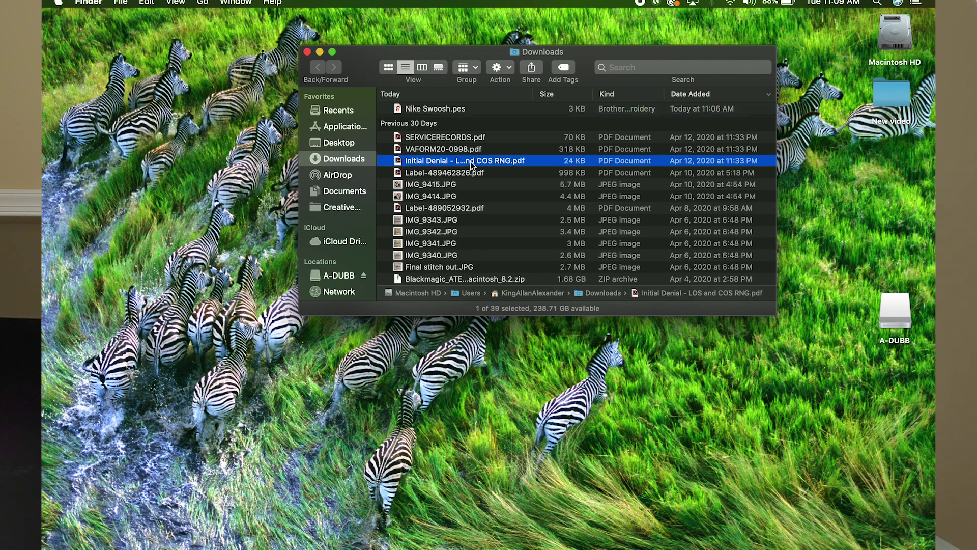
{"action": "left_click", "coordinate": [450, 110]}
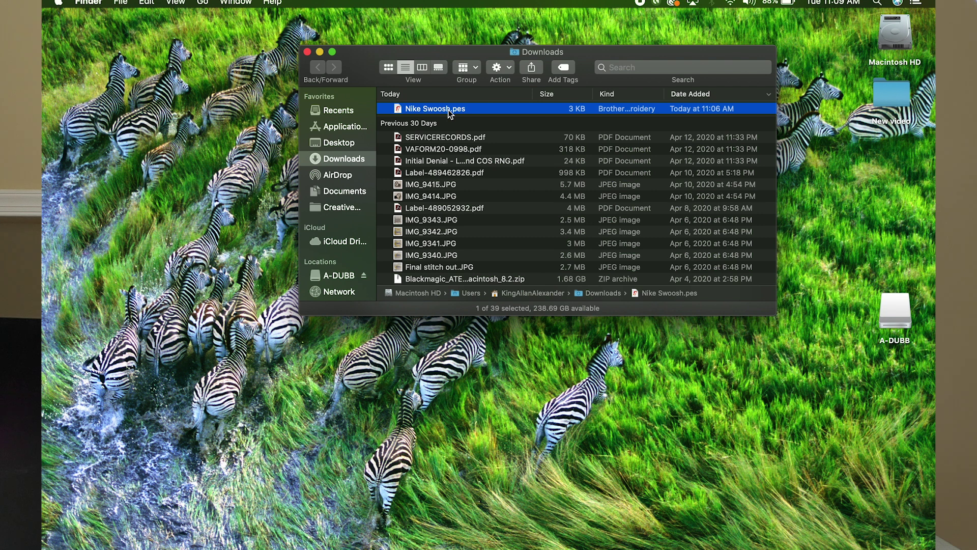
{"action": "left_click", "coordinate": [148, 3]}
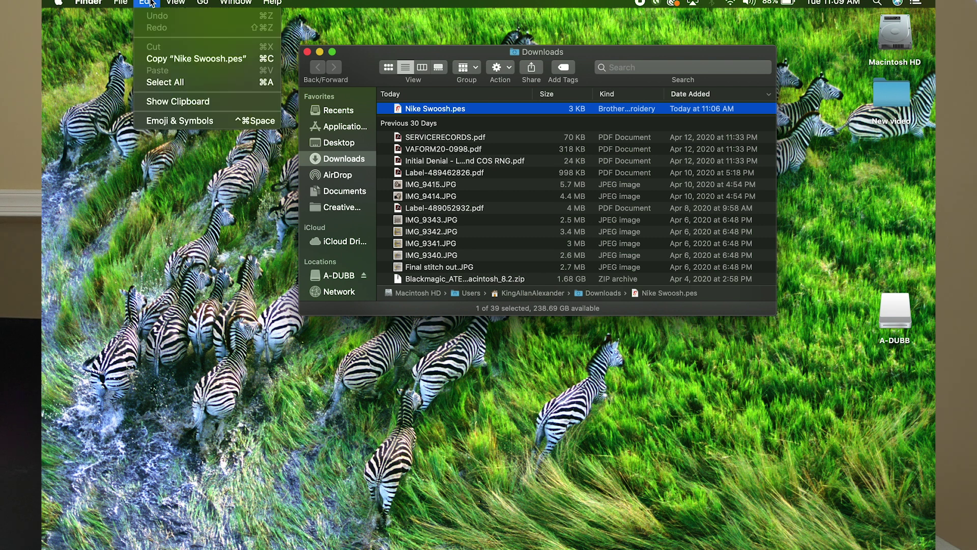
{"action": "left_click", "coordinate": [168, 59]}
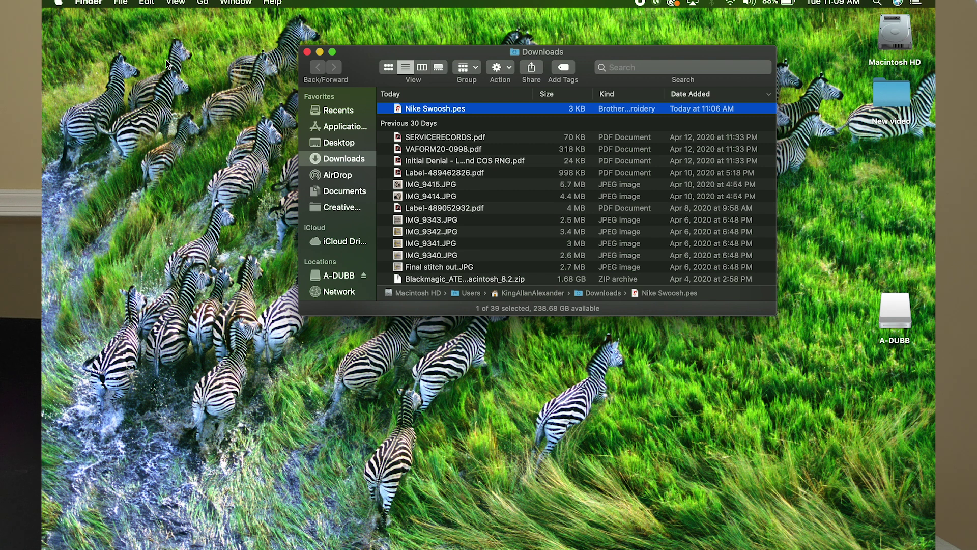
Open the A-DUBB drive in the same Finder window and paste the copied embroidery file into its top level
{"action": "scroll", "coordinate": [361, 164], "scroll_direction": "down", "scroll_amount": 3}
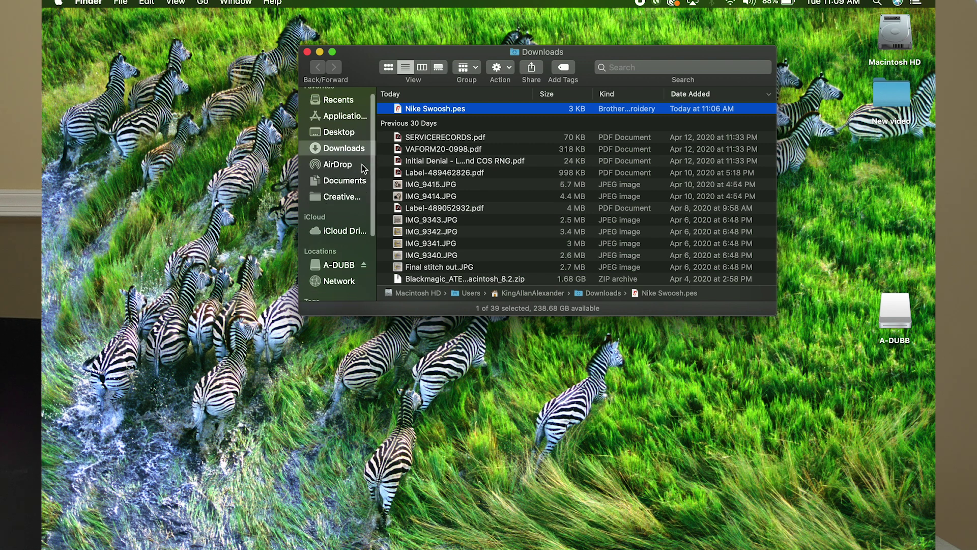
{"action": "scroll", "coordinate": [362, 164], "scroll_direction": "up", "scroll_amount": 3}
{"action": "scroll", "coordinate": [362, 164], "scroll_direction": "down", "scroll_amount": 3}
{"action": "scroll", "coordinate": [362, 164], "scroll_direction": "up", "scroll_amount": 2}
{"action": "scroll", "coordinate": [362, 164], "scroll_direction": "down", "scroll_amount": 1}
{"action": "scroll", "coordinate": [361, 164], "scroll_direction": "down", "scroll_amount": 1}
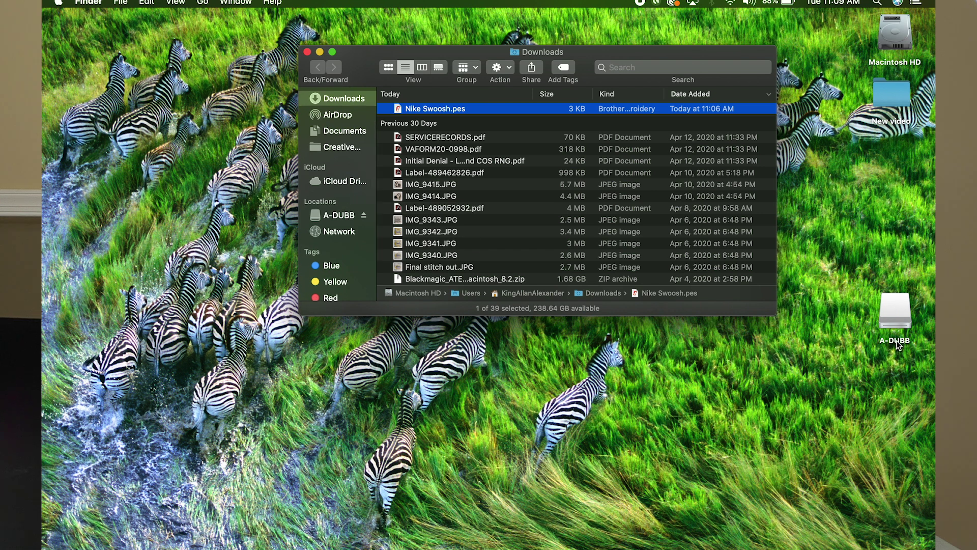
{"action": "scroll", "coordinate": [345, 190], "scroll_direction": "down", "scroll_amount": 3}
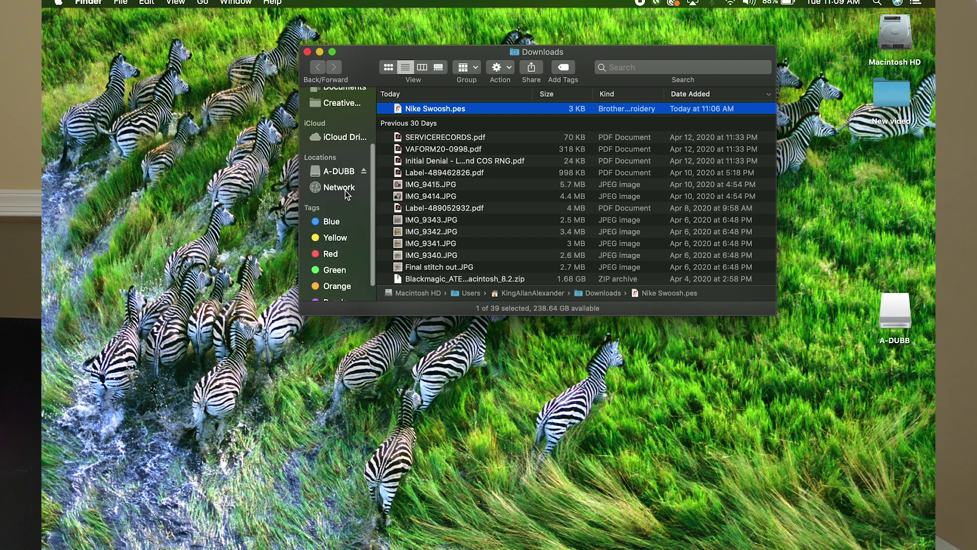
{"action": "left_click", "coordinate": [341, 144]}
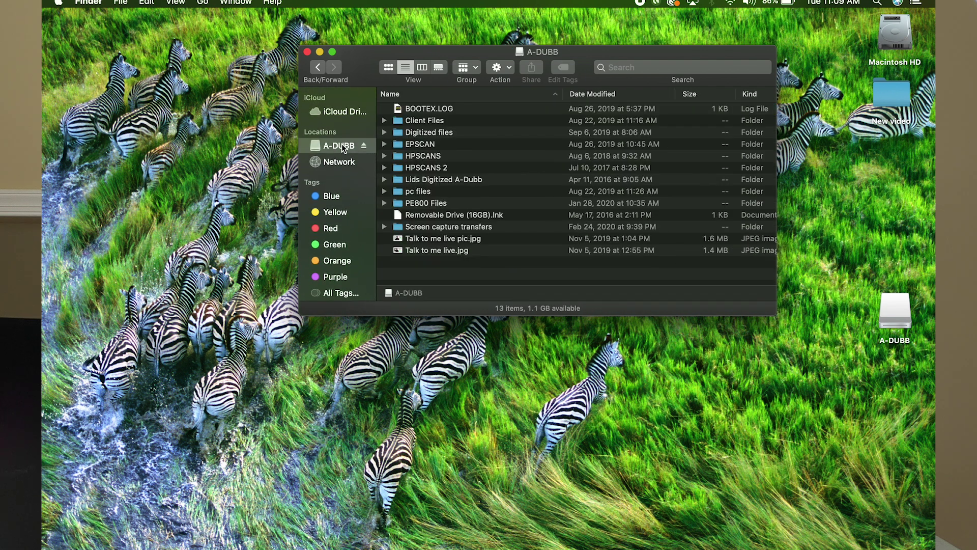
{"action": "left_click", "coordinate": [149, 3]}
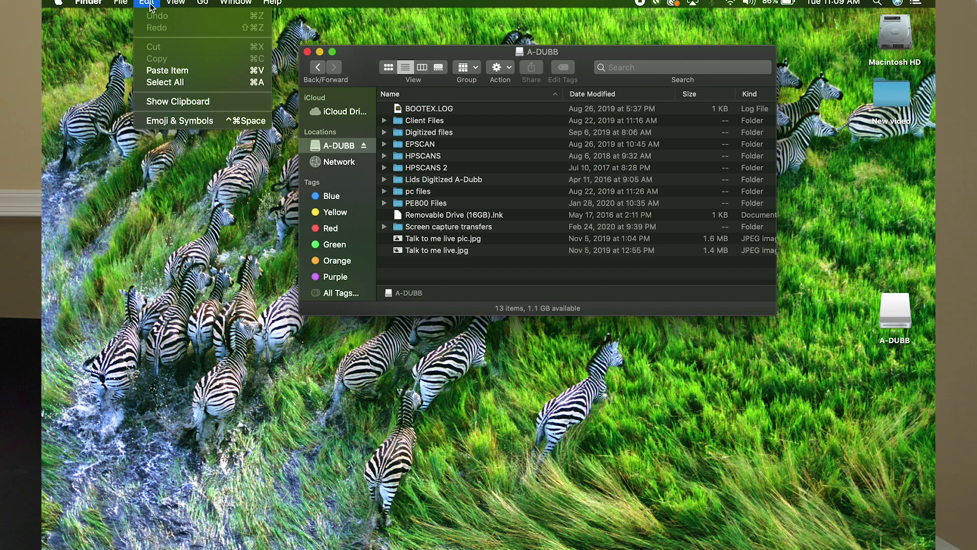
{"action": "left_click", "coordinate": [168, 66]}
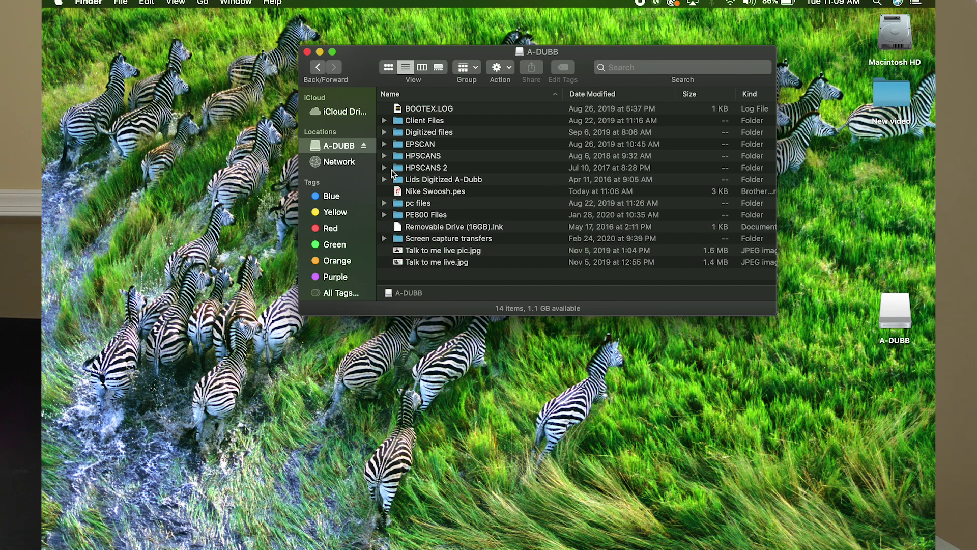
Move Nike Swoosh.pes from the A-DUBB drive to the Trash
{"action": "left_click", "coordinate": [417, 193]}
{"action": "right_click", "coordinate": [418, 193]}
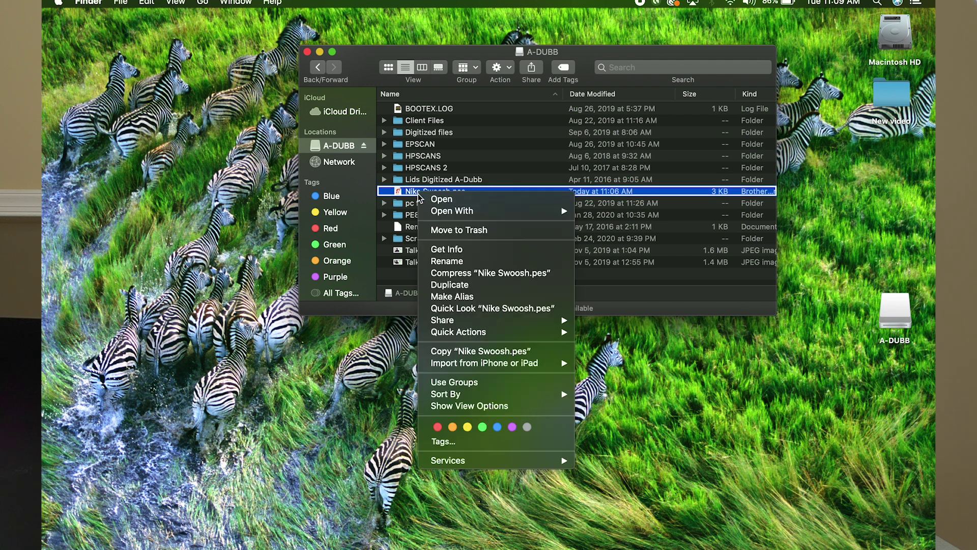
{"action": "left_click", "coordinate": [441, 230]}
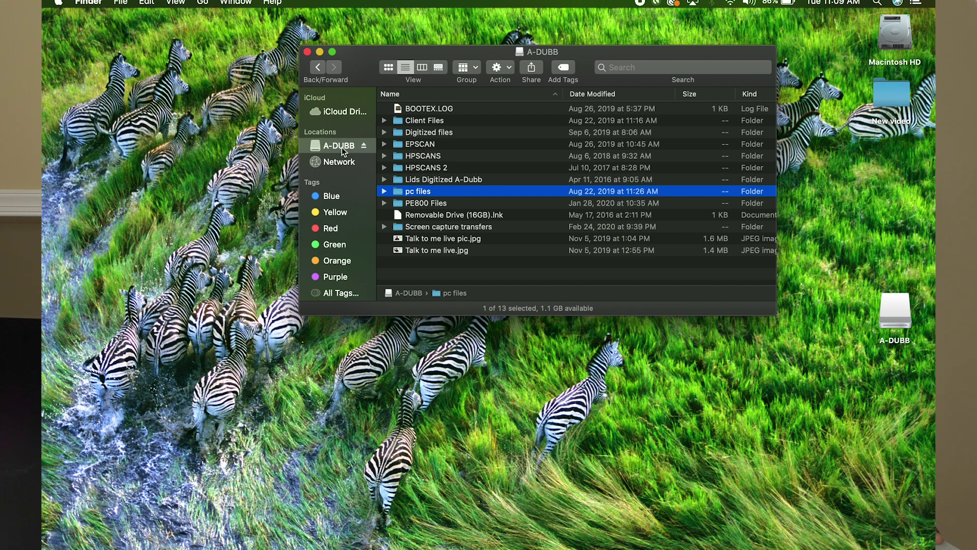
Copy Nike Swoosh.pes from the Downloads folder directly into the A-DUBB drive, opened in a second Finder window
{"action": "scroll", "coordinate": [348, 140], "scroll_direction": "up", "scroll_amount": 5}
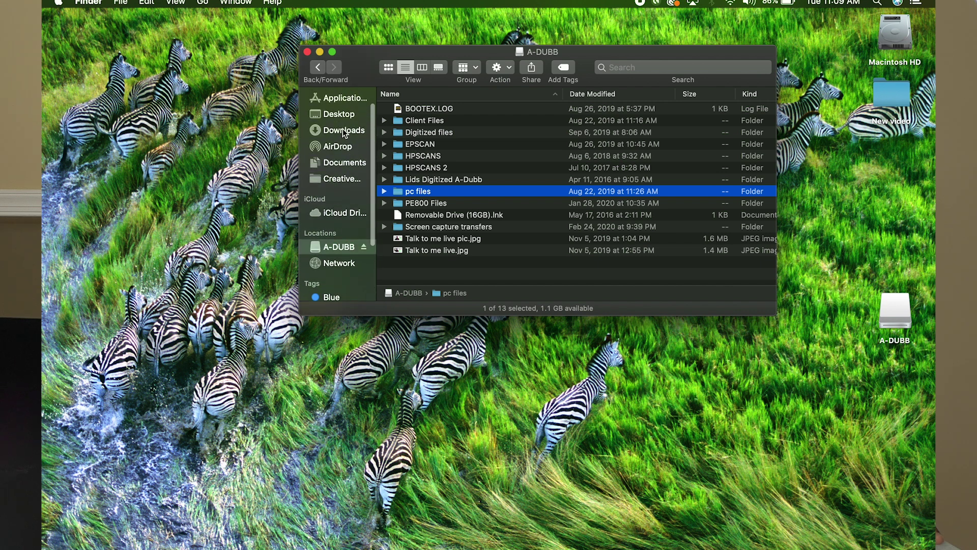
{"action": "left_click", "coordinate": [343, 130]}
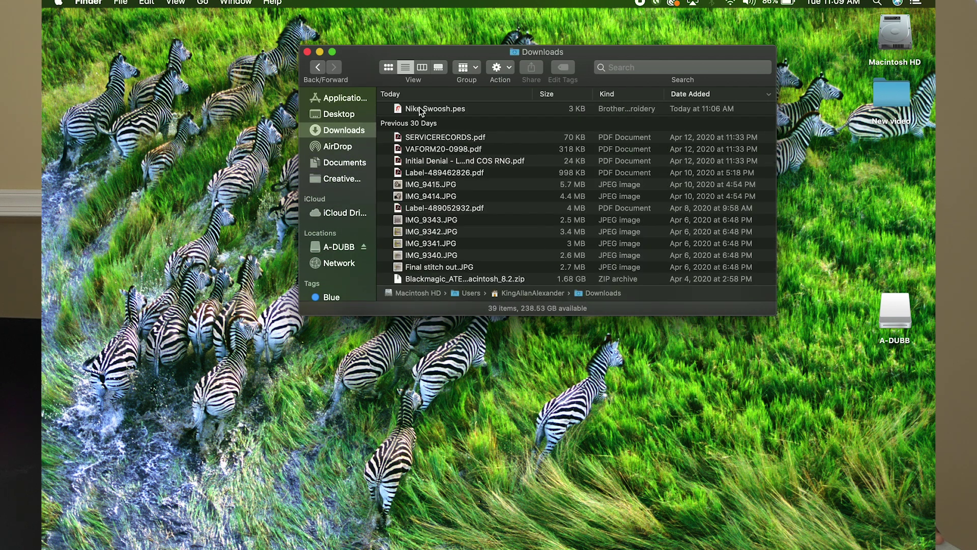
{"action": "left_click", "coordinate": [421, 110]}
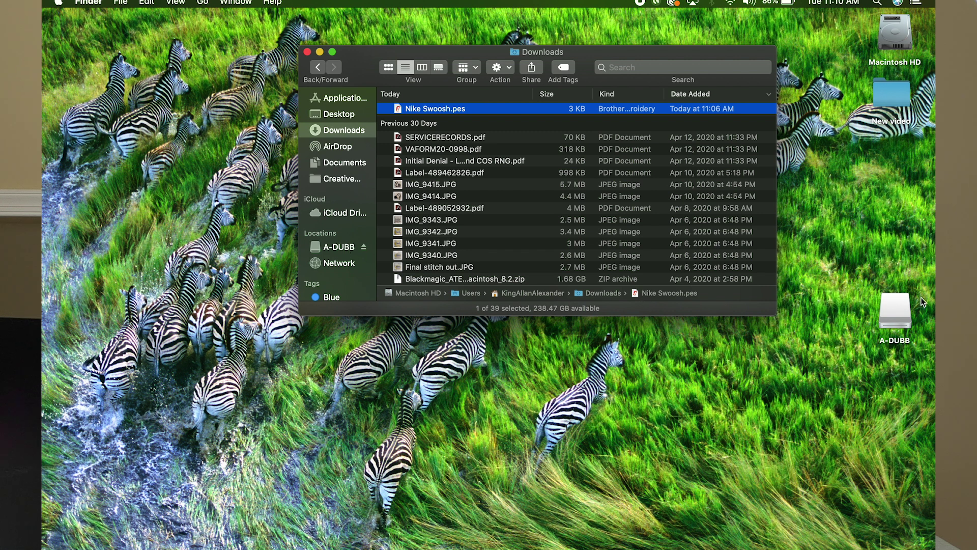
{"action": "double_click", "coordinate": [895, 312]}
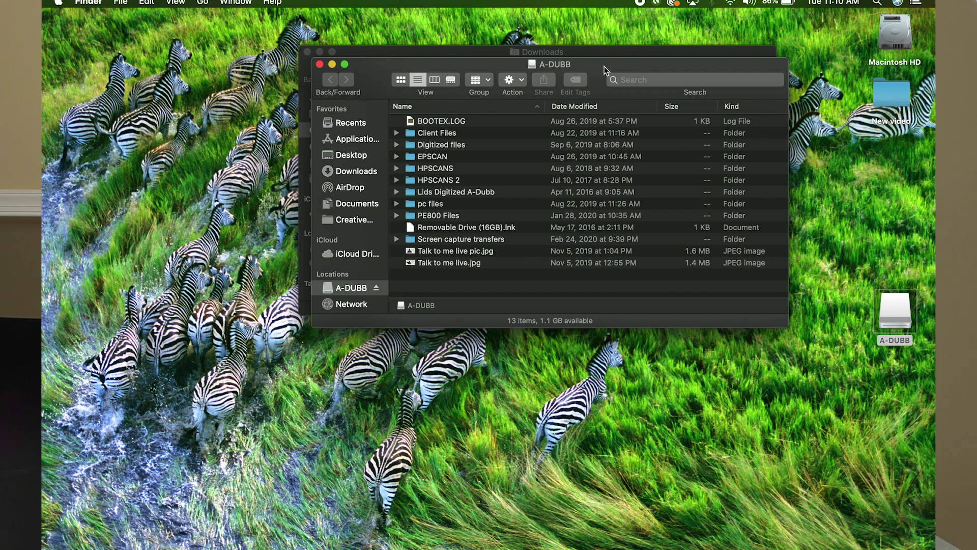
{"action": "left_click_drag", "start_coordinate": [603, 67], "coordinate": [612, 245]}
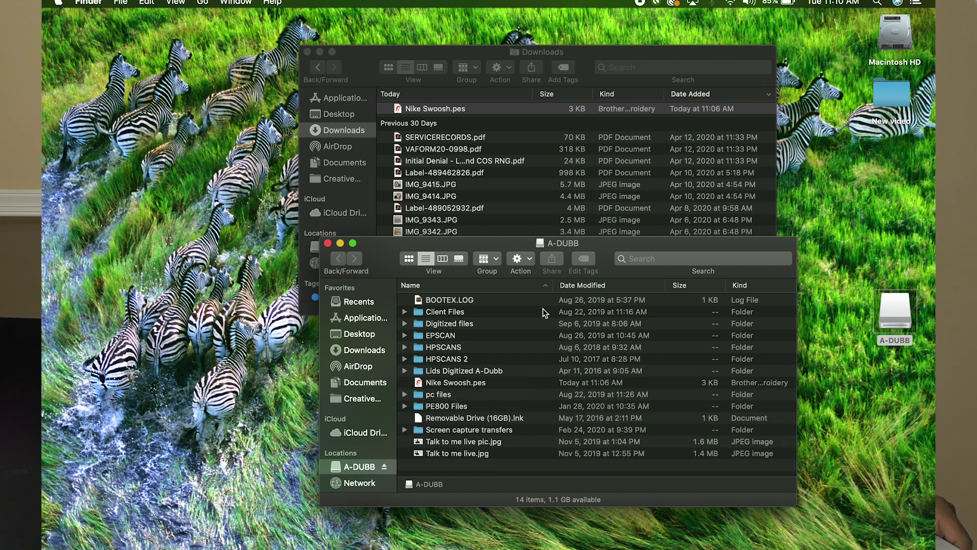
{"action": "left_click_drag", "start_coordinate": [597, 240], "coordinate": [533, 112]}
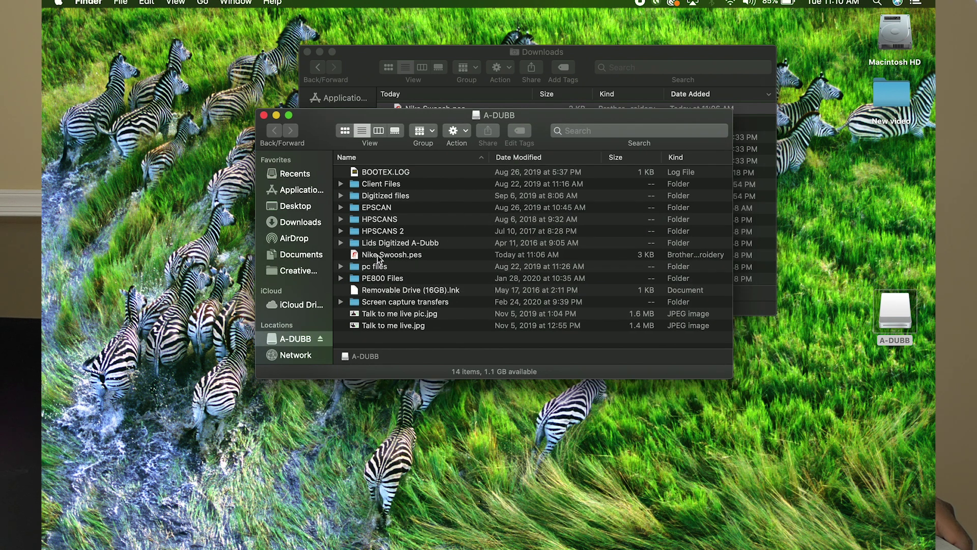
Close both Finder windows and eject the A-DUBB drive
{"action": "left_click", "coordinate": [288, 122]}
{"action": "left_click", "coordinate": [307, 52]}
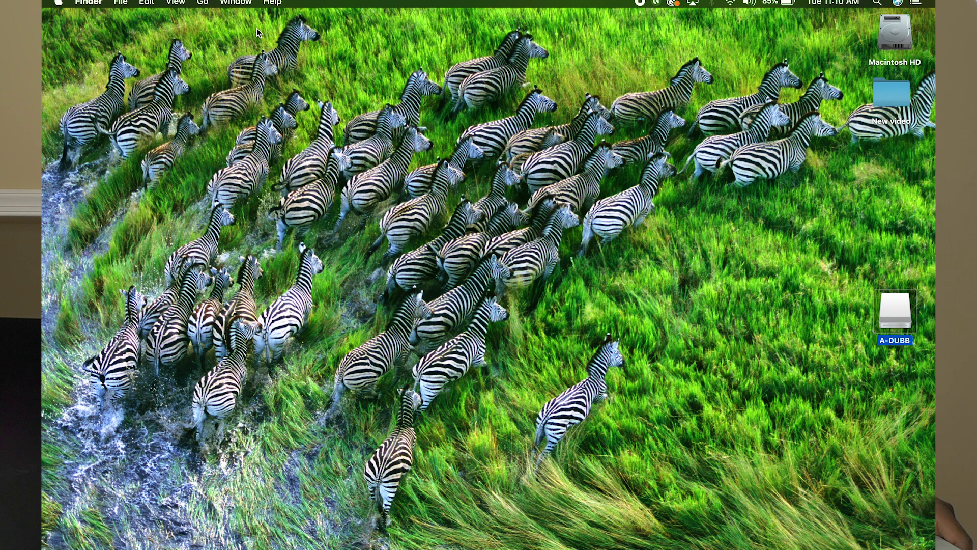
{"action": "left_click", "coordinate": [125, 4]}
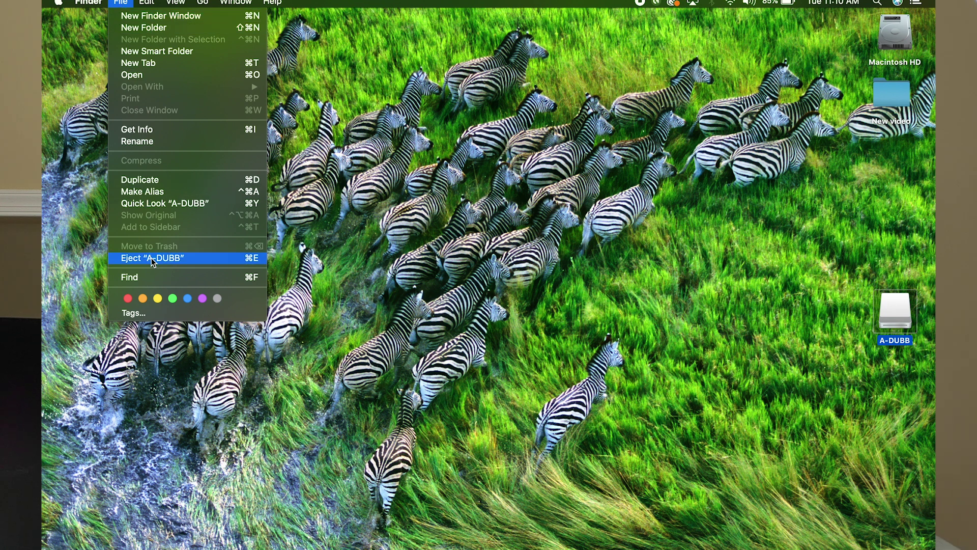
{"action": "left_click", "coordinate": [152, 259]}
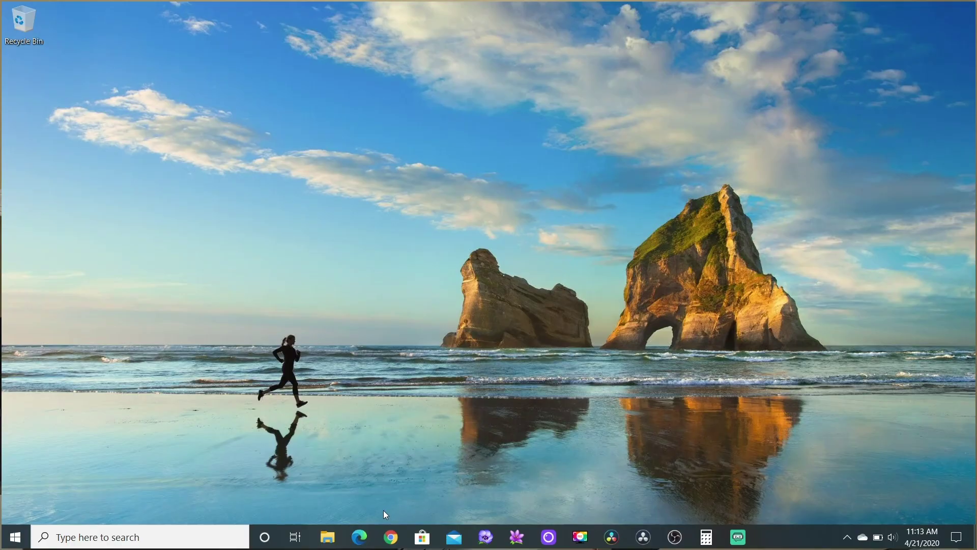
Switch to Google Chrome on the Windows PC and load adubbproductions.com
{"action": "left_click", "coordinate": [391, 537]}
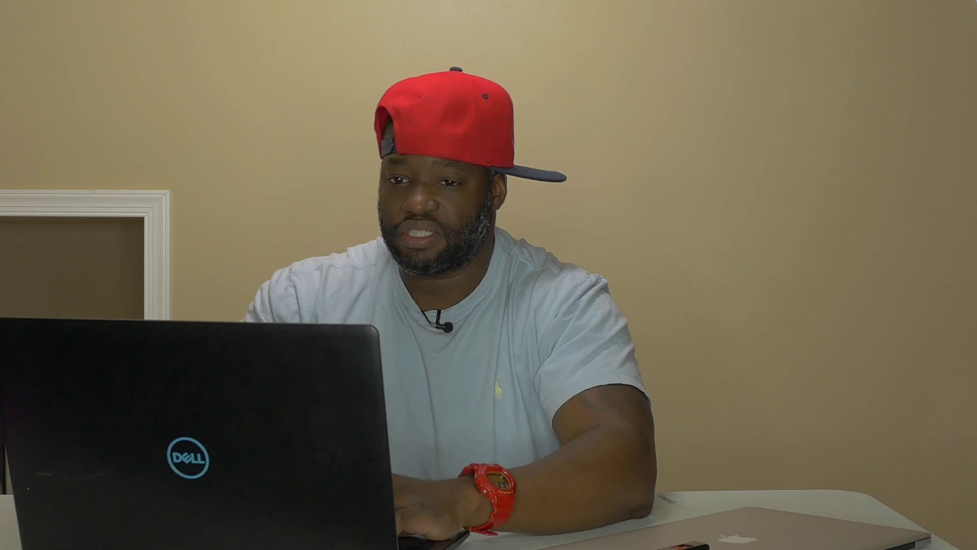
{"action": "left_click", "coordinate": [409, 32]}
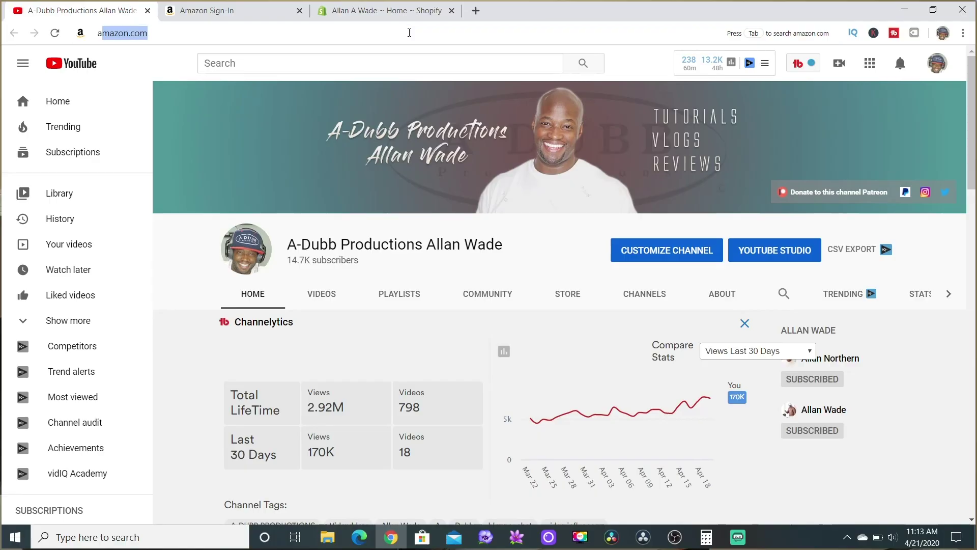
{"action": "type", "text": "all"}
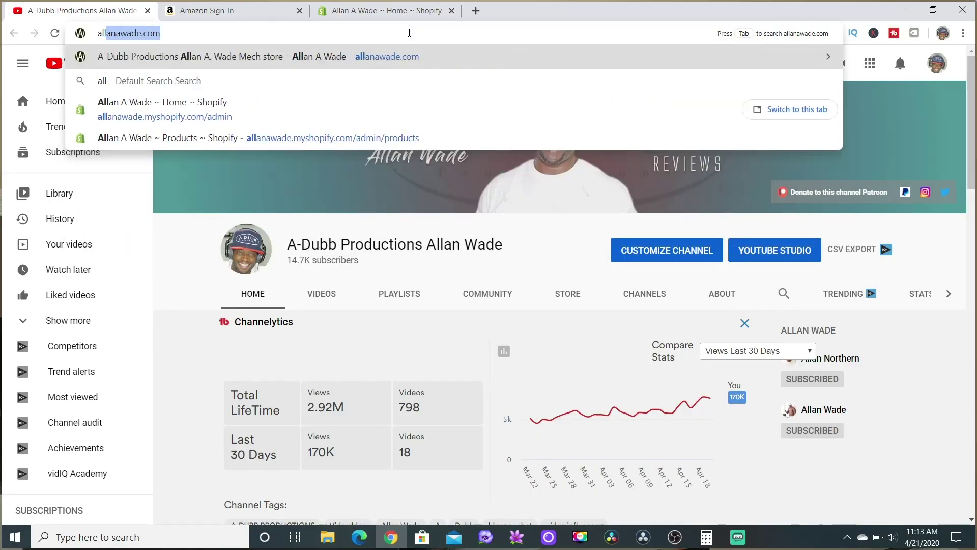
{"action": "key", "text": "BackSpace"}
{"action": "key", "text": "BackSpace"}
{"action": "key", "text": "BackSpace"}
{"action": "type", "text": "du"}
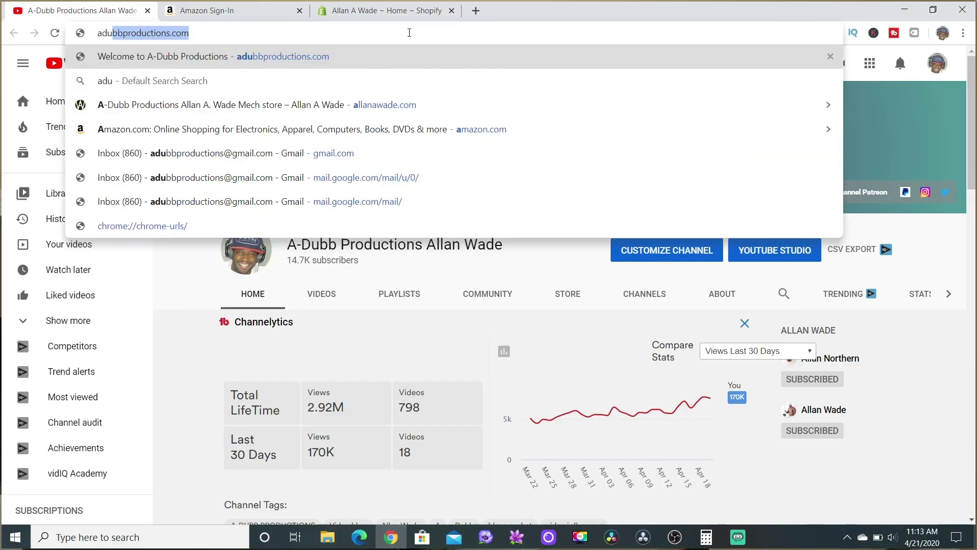
{"action": "key", "text": "Return"}
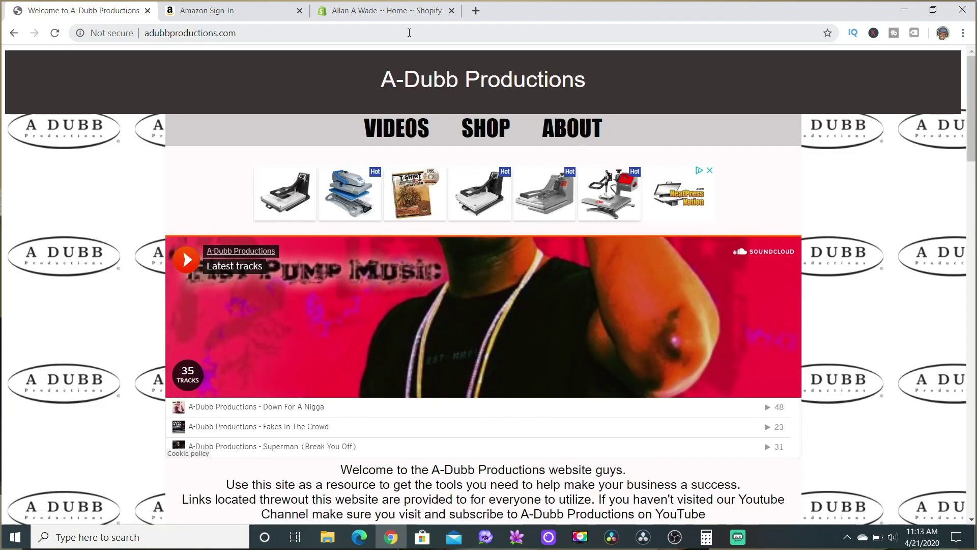
Download the Puma embroidery file from the free embroidery files in the site's Download Links section
{"action": "scroll", "coordinate": [682, 286], "scroll_direction": "down", "scroll_amount": 3}
{"action": "scroll", "coordinate": [681, 286], "scroll_direction": "down", "scroll_amount": 15}
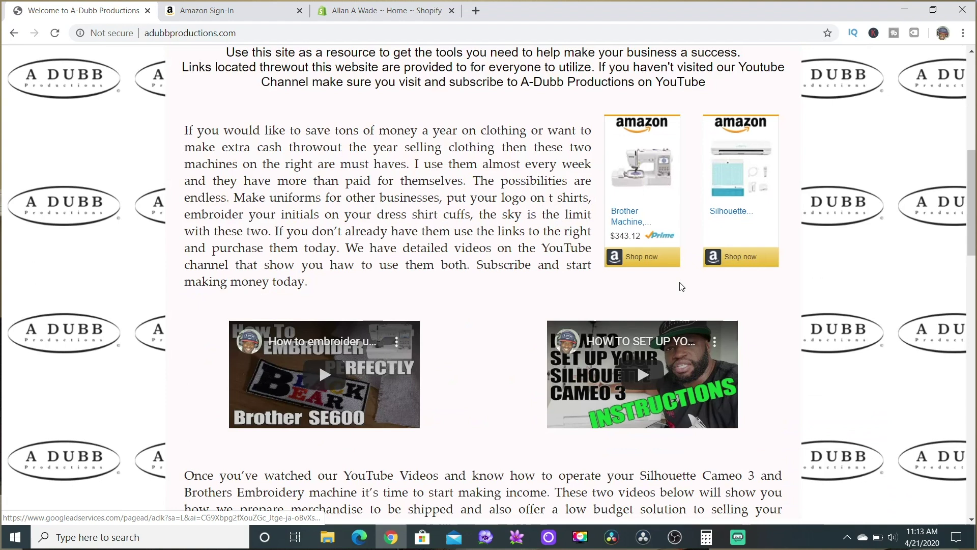
{"action": "scroll", "coordinate": [680, 286], "scroll_direction": "down", "scroll_amount": 1}
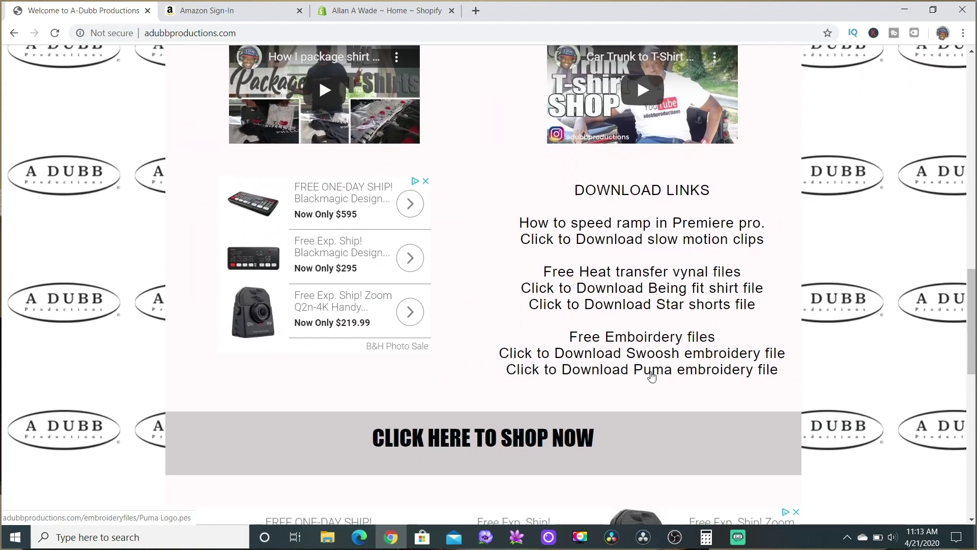
{"action": "left_click", "coordinate": [652, 374]}
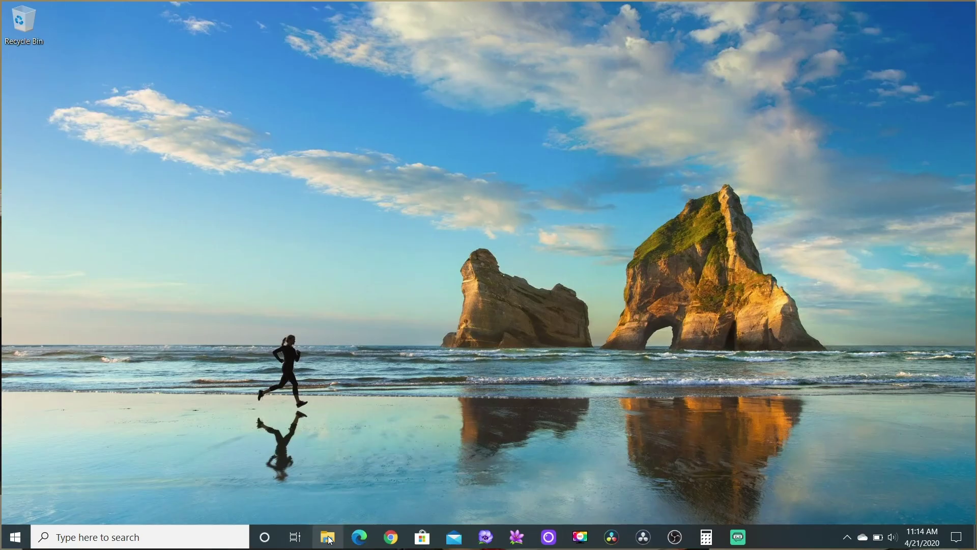
Check the Downloads folder in File Explorer for the Puma Logo file and close the window
{"action": "left_click", "coordinate": [329, 539]}
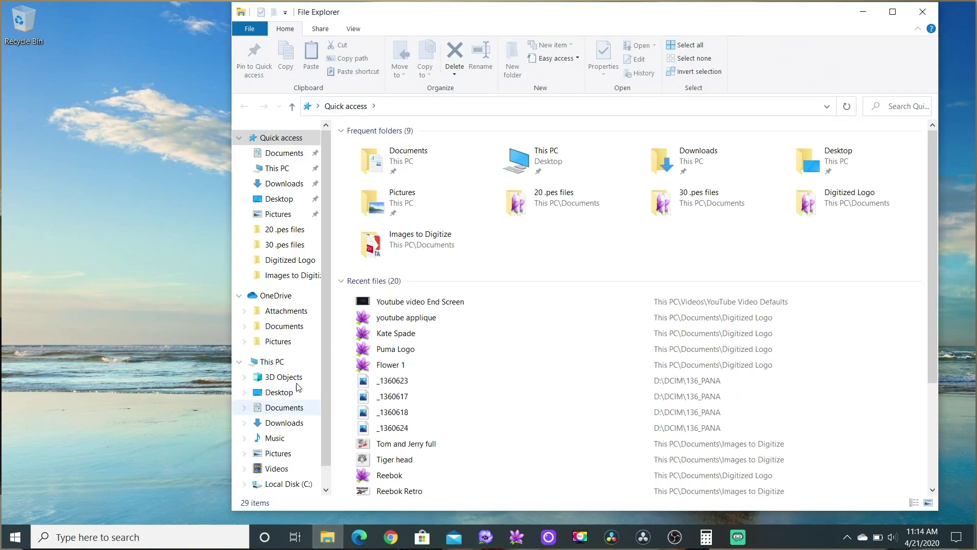
{"action": "left_click", "coordinate": [293, 189]}
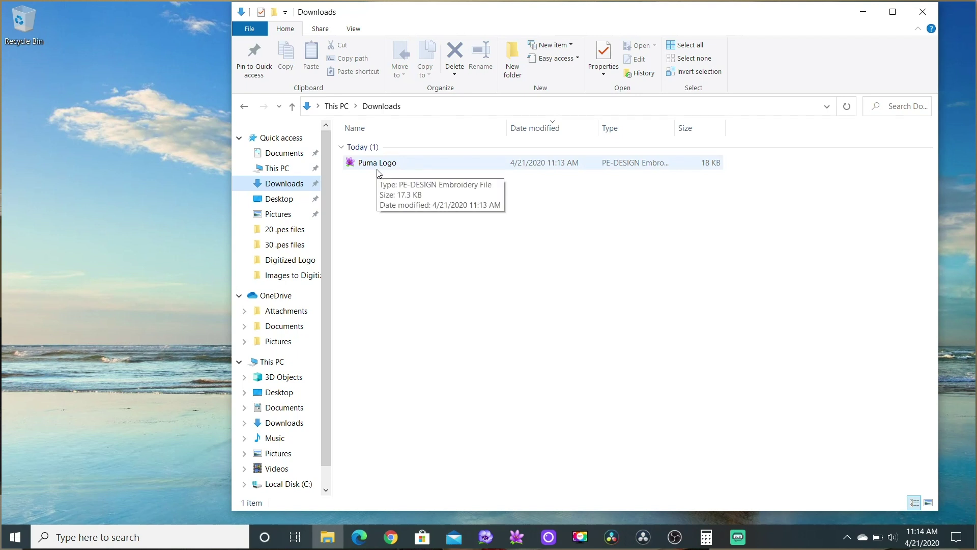
{"action": "left_click", "coordinate": [922, 15]}
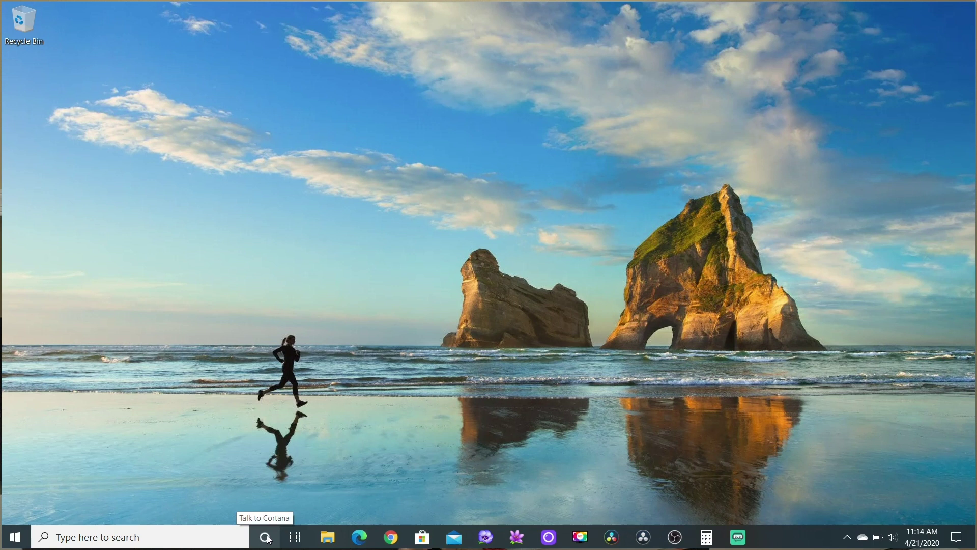
Search Windows for "down" and open the Downloads folder
{"action": "left_click", "coordinate": [174, 536]}
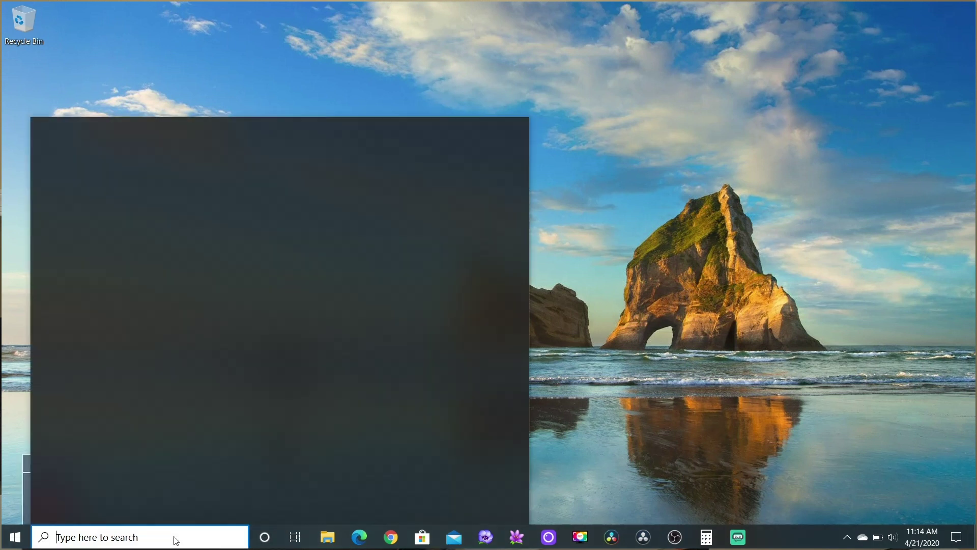
{"action": "type", "text": "do"}
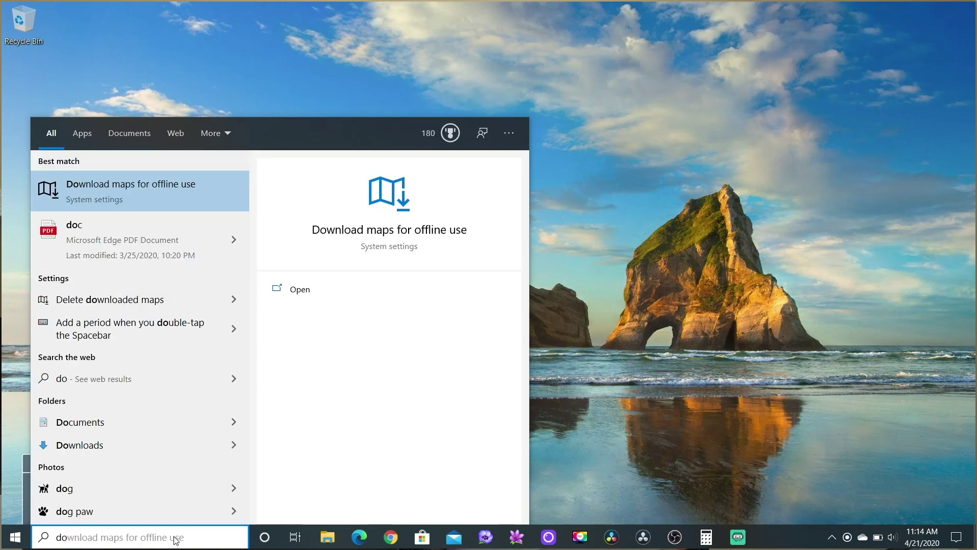
{"action": "type", "text": "wn"}
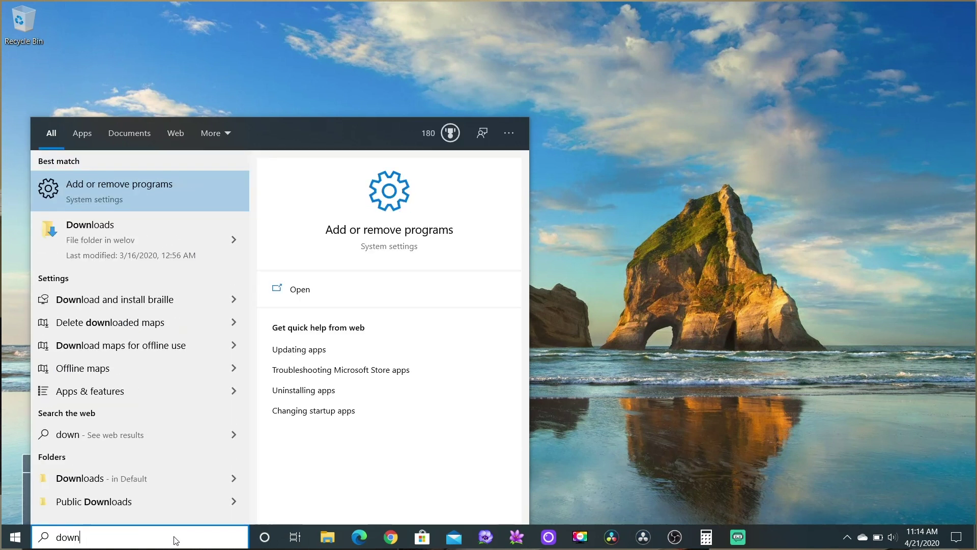
{"action": "left_click", "coordinate": [86, 227]}
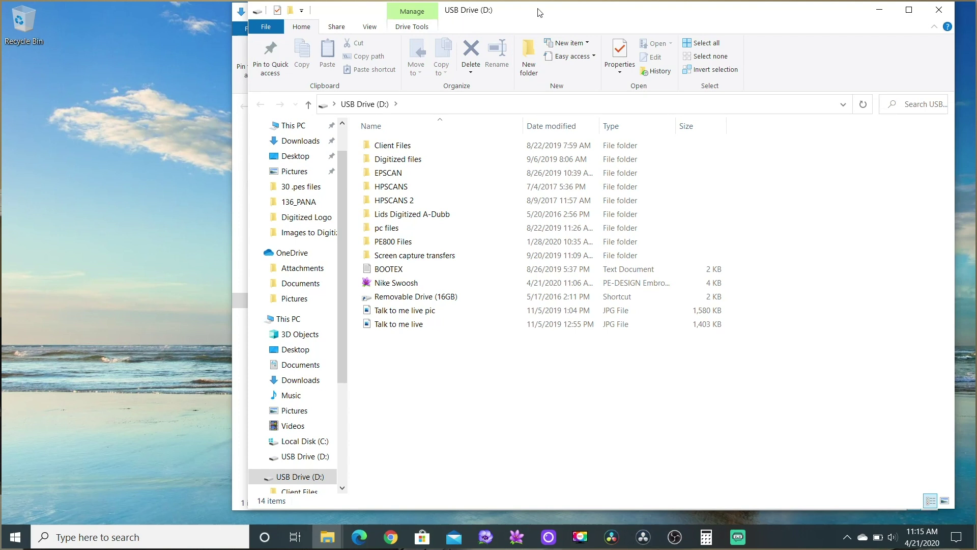
Move the USB Drive (D:) window aside and copy Puma Logo from the Downloads folder
{"action": "left_click_drag", "start_coordinate": [539, 15], "coordinate": [679, 13]}
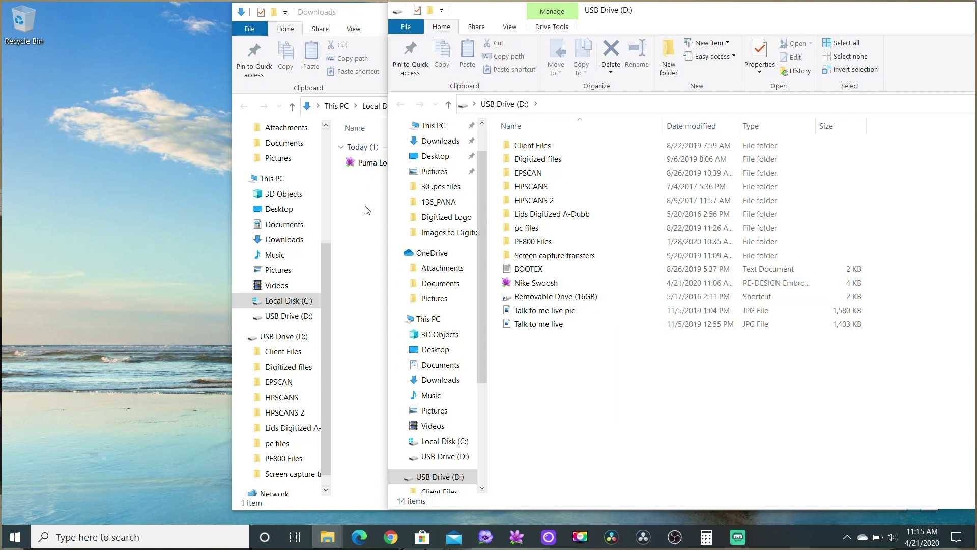
{"action": "left_click", "coordinate": [371, 164]}
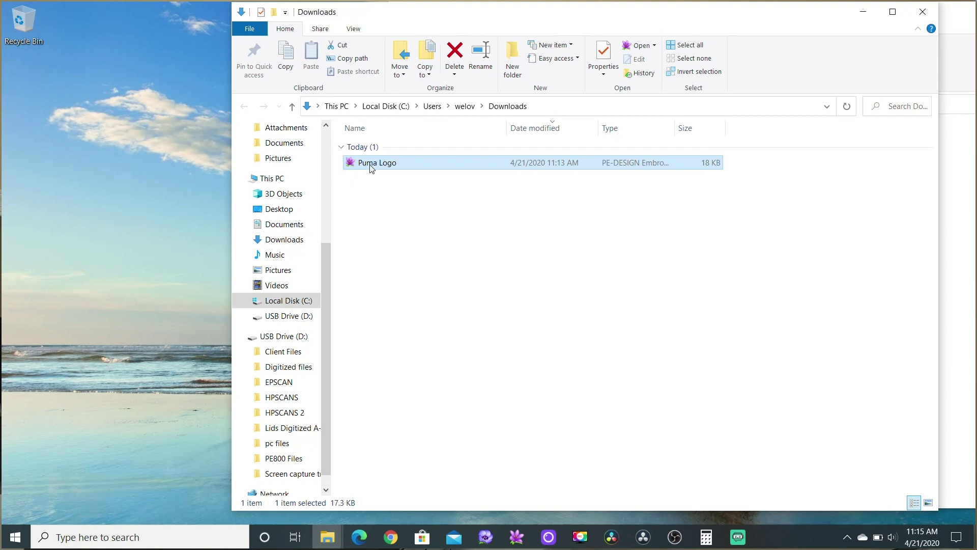
{"action": "key", "text": "ctrl+c"}
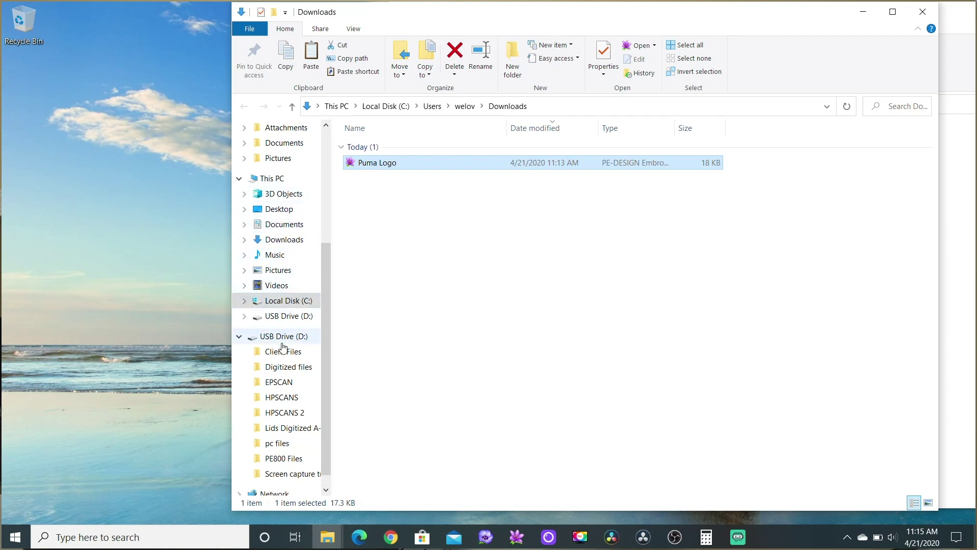
Arrange the Downloads and USB Drive (D:) windows, close the USB drive window and centre the Downloads window
{"action": "scroll", "coordinate": [285, 351], "scroll_direction": "down", "scroll_amount": 1}
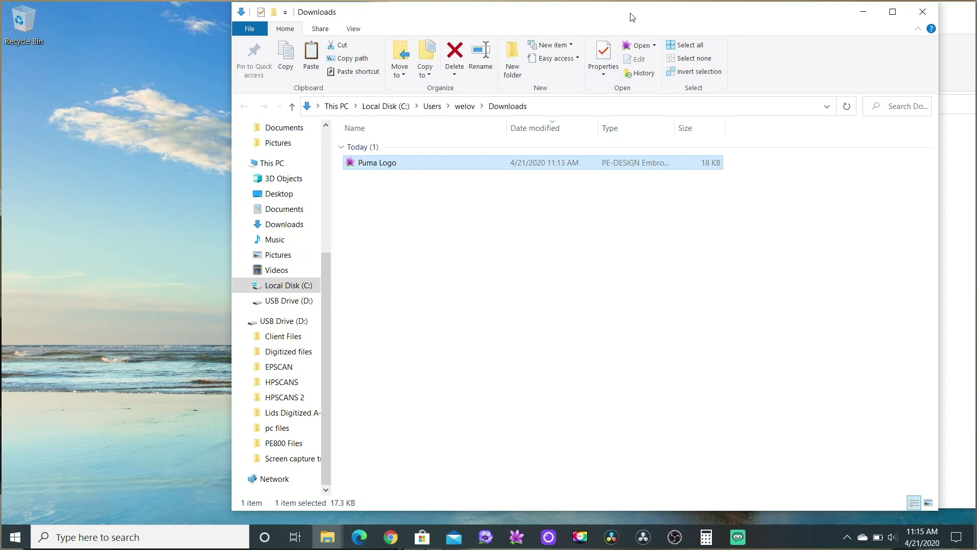
{"action": "left_click_drag", "start_coordinate": [632, 18], "coordinate": [388, 51]}
{"action": "left_click", "coordinate": [706, 17]}
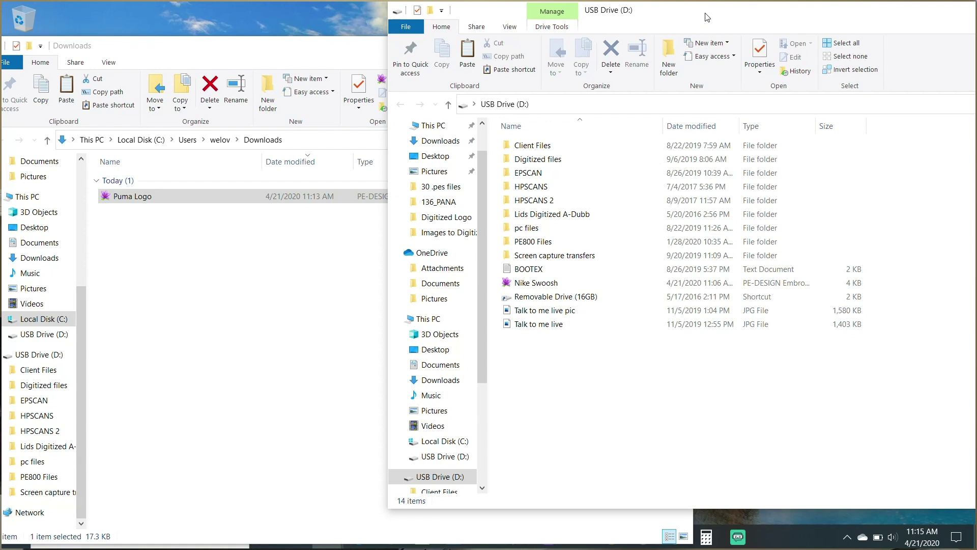
{"action": "left_click_drag", "start_coordinate": [602, 18], "coordinate": [566, 23]}
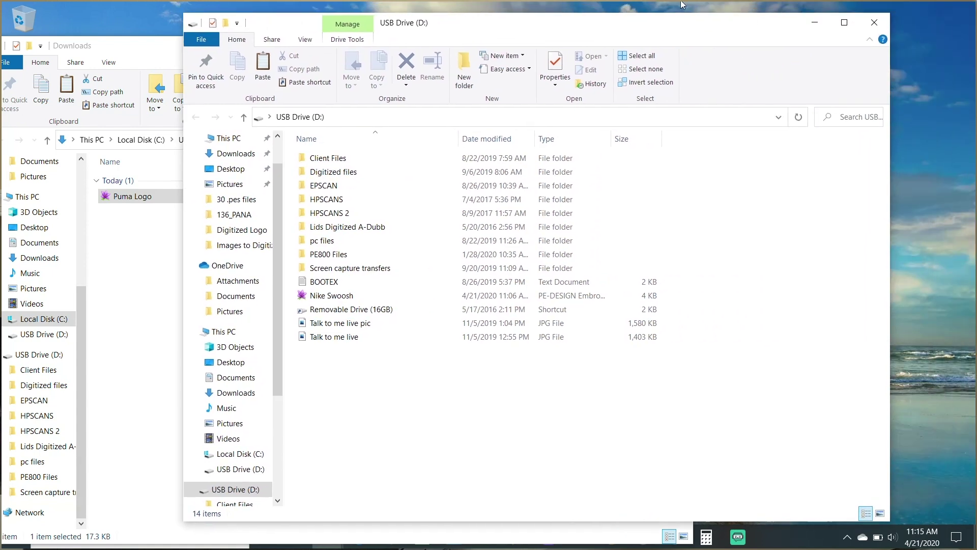
{"action": "left_click", "coordinate": [873, 21]}
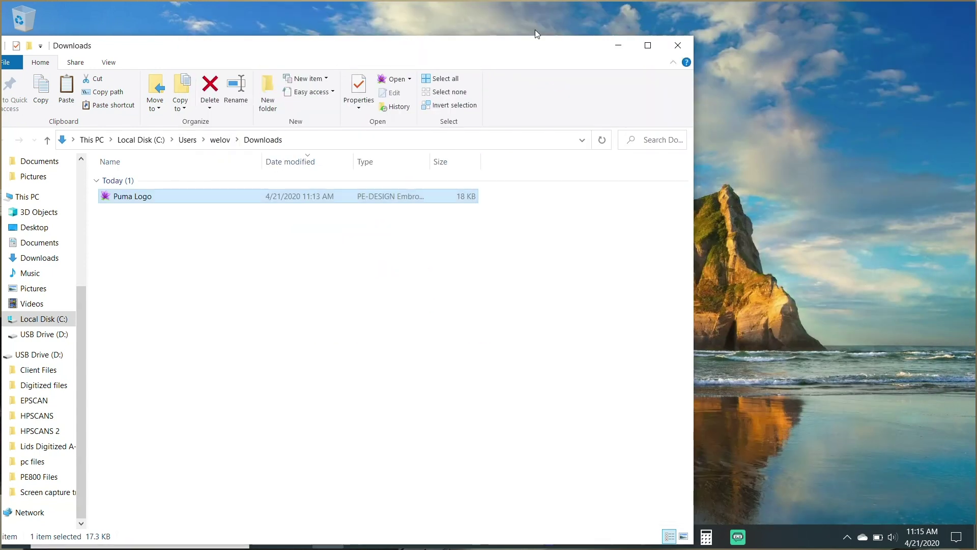
{"action": "left_click_drag", "start_coordinate": [442, 49], "coordinate": [643, 25]}
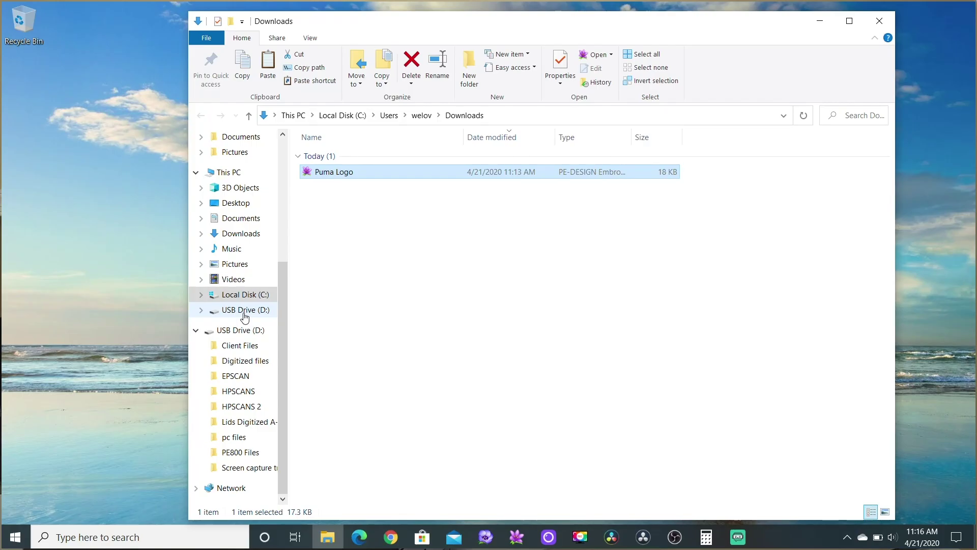
Open USB Drive (D:) in the Downloads window and paste the copied Puma Logo into its top level
{"action": "scroll", "coordinate": [244, 316], "scroll_direction": "up", "scroll_amount": 1}
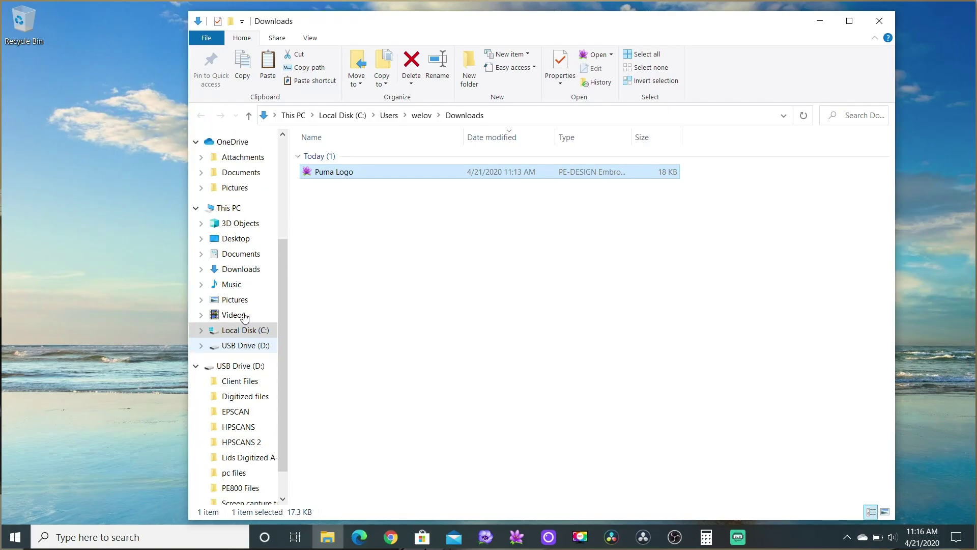
{"action": "left_click", "coordinate": [242, 370]}
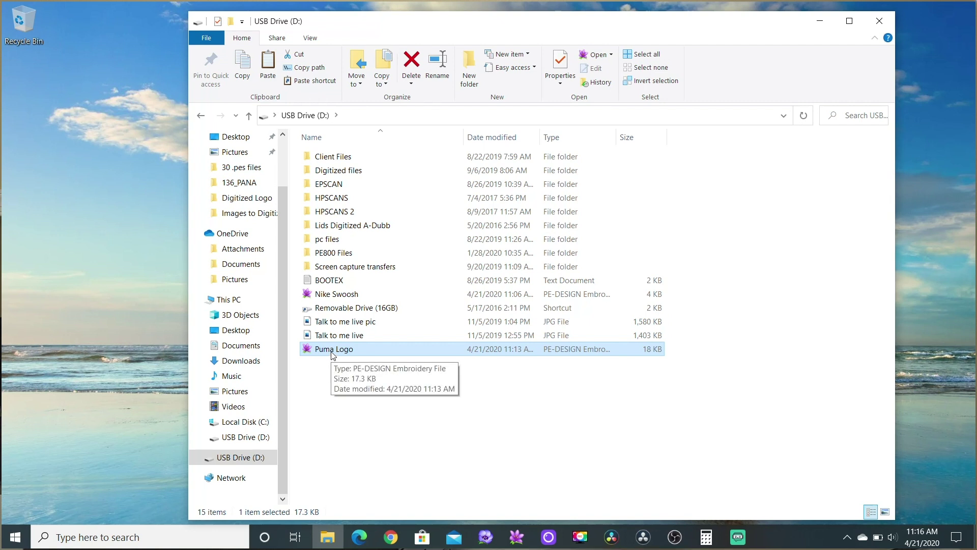
Permanently delete Puma Logo from USB Drive (D:)
{"action": "right_click", "coordinate": [332, 354]}
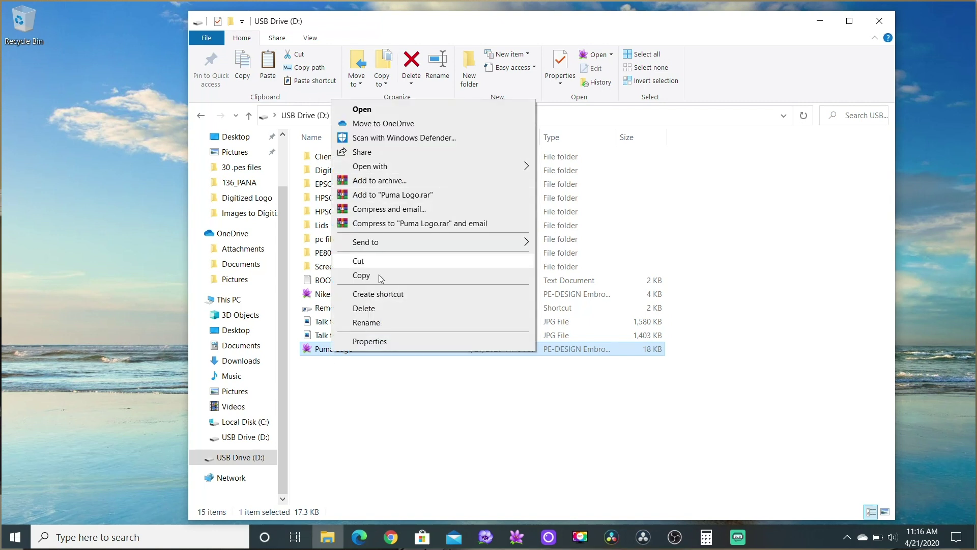
{"action": "left_click", "coordinate": [382, 308]}
{"action": "left_click", "coordinate": [530, 326]}
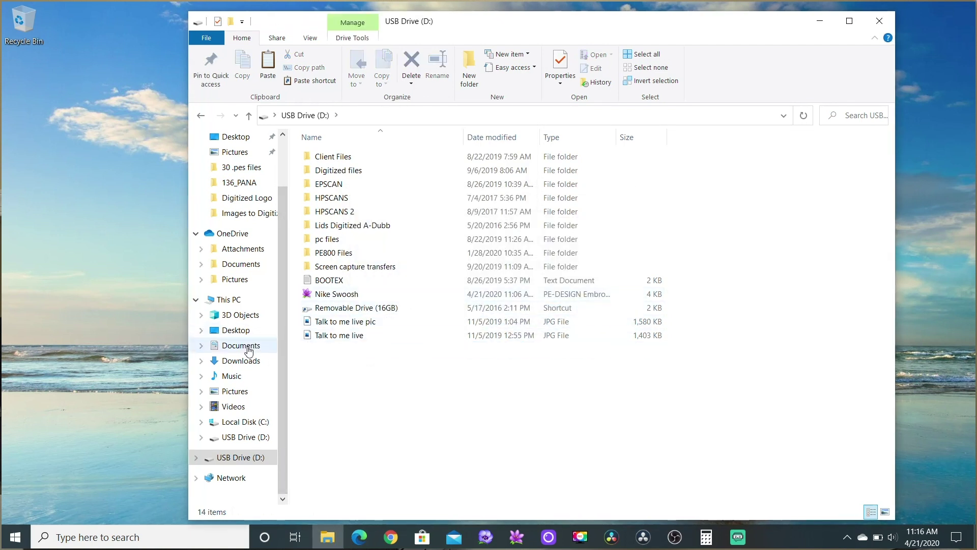
Copy Puma Logo from the Downloads folder and paste it into the top level of USB Drive (D:)
{"action": "left_click", "coordinate": [245, 365]}
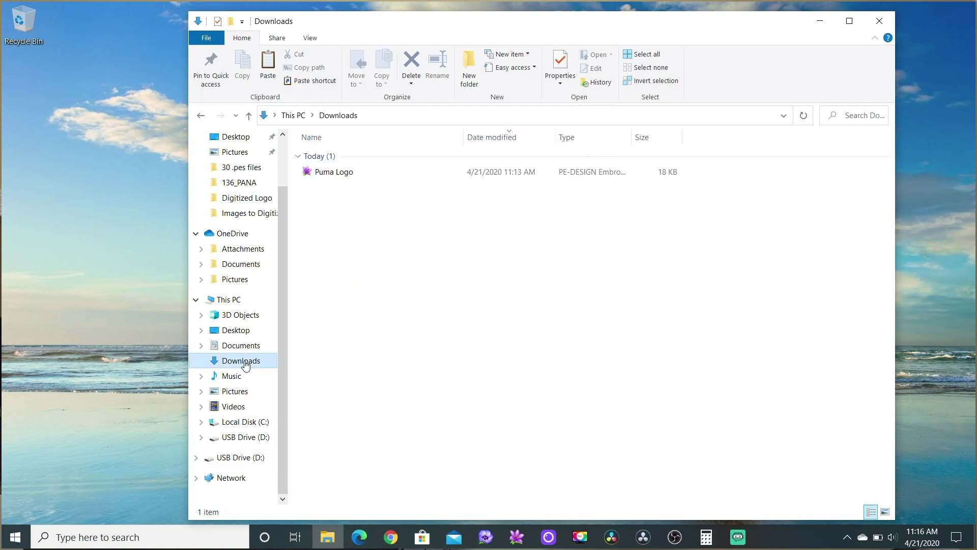
{"action": "left_click", "coordinate": [331, 179]}
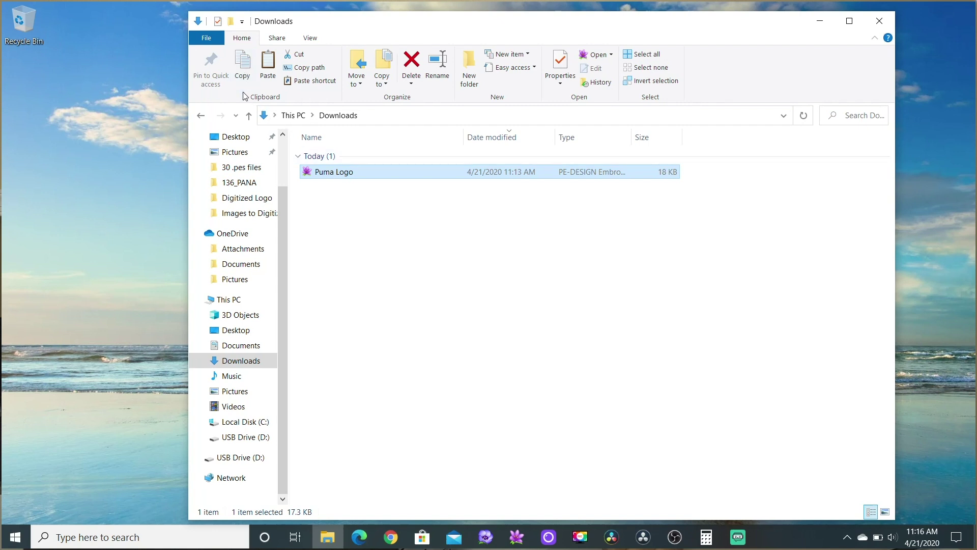
{"action": "left_click", "coordinate": [245, 73]}
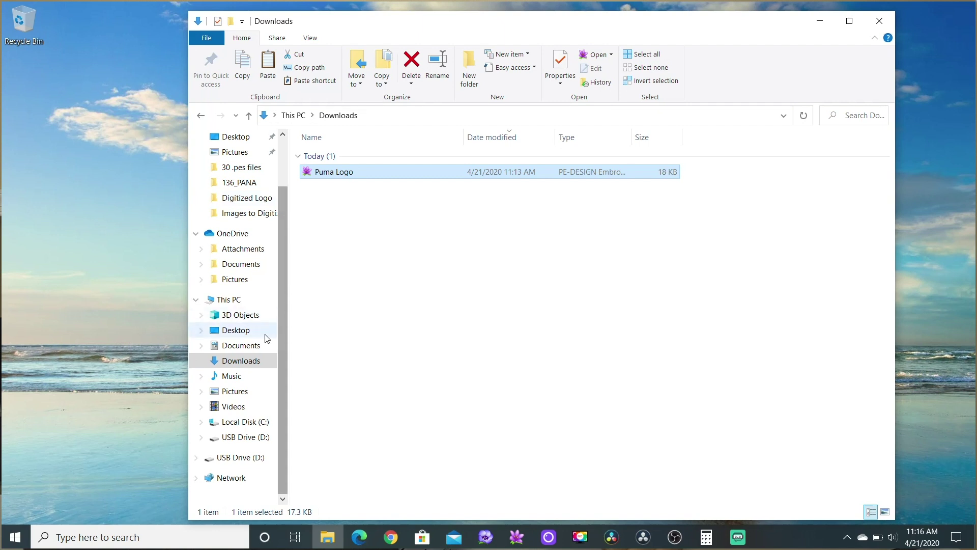
{"action": "left_click", "coordinate": [249, 437]}
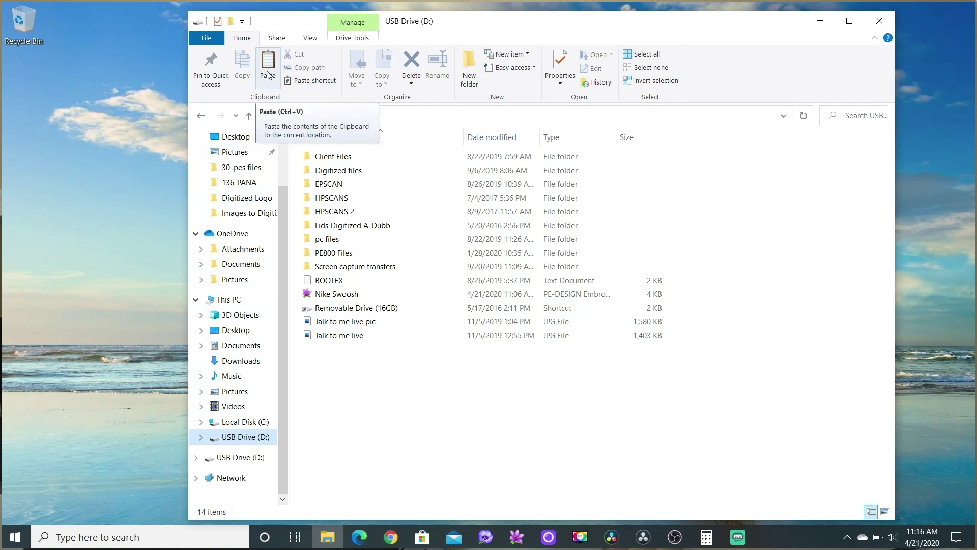
{"action": "left_click", "coordinate": [267, 70]}
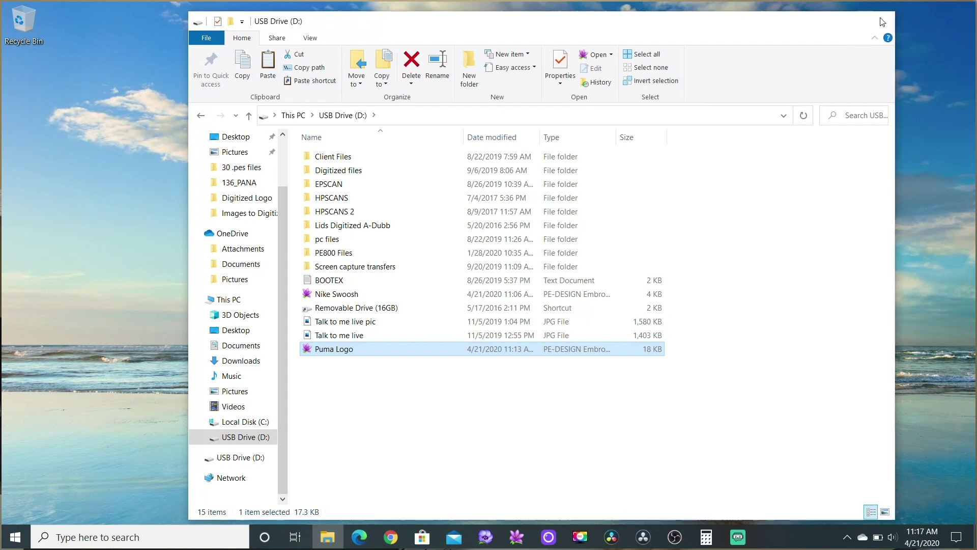
Close the USB Drive (D:) window and safely eject the Cruzer USB drive
{"action": "left_click", "coordinate": [882, 22]}
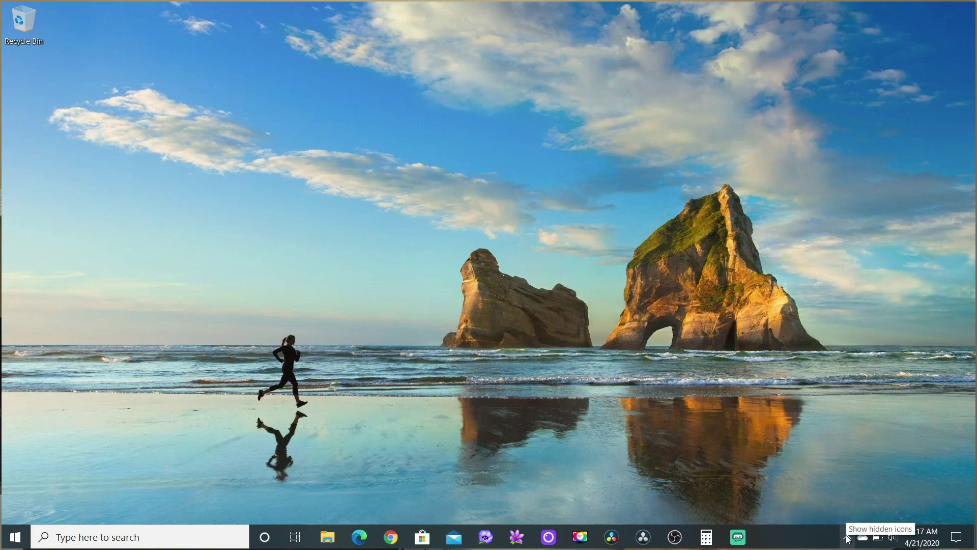
{"action": "left_click", "coordinate": [847, 538]}
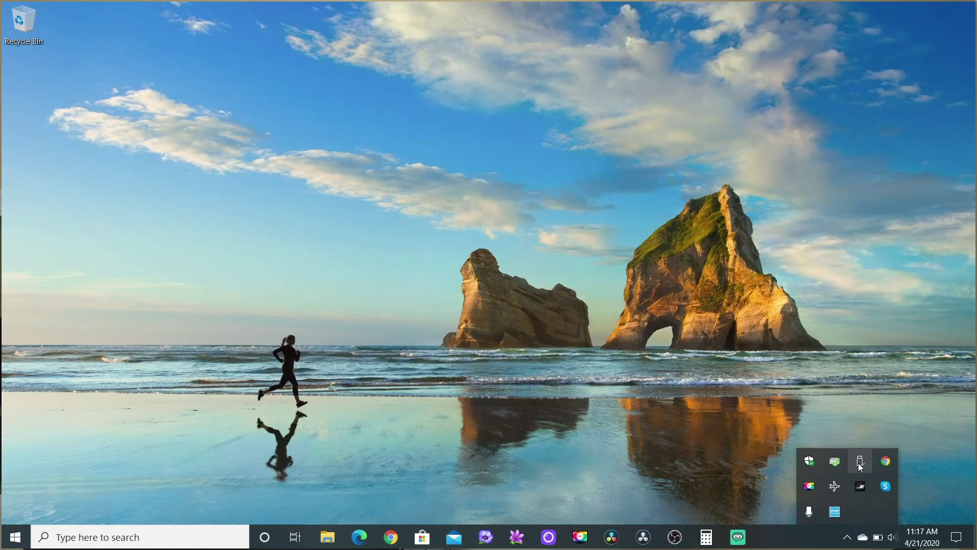
{"action": "right_click", "coordinate": [858, 463]}
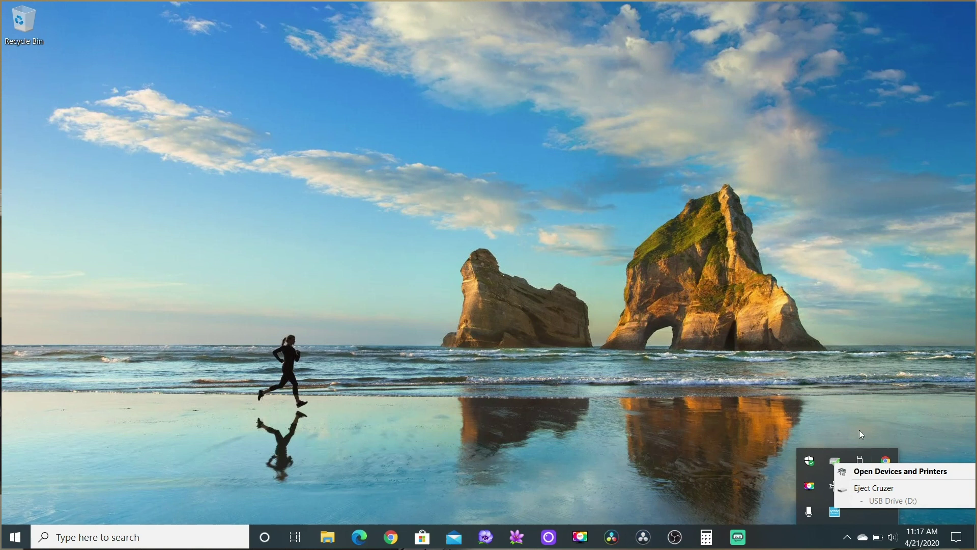
{"action": "left_click", "coordinate": [860, 431]}
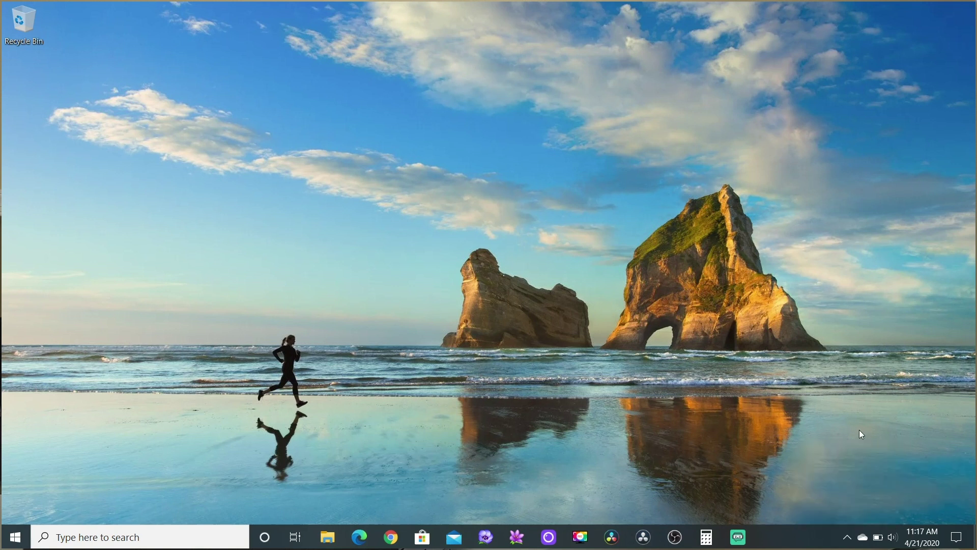
{"action": "left_click", "coordinate": [847, 537]}
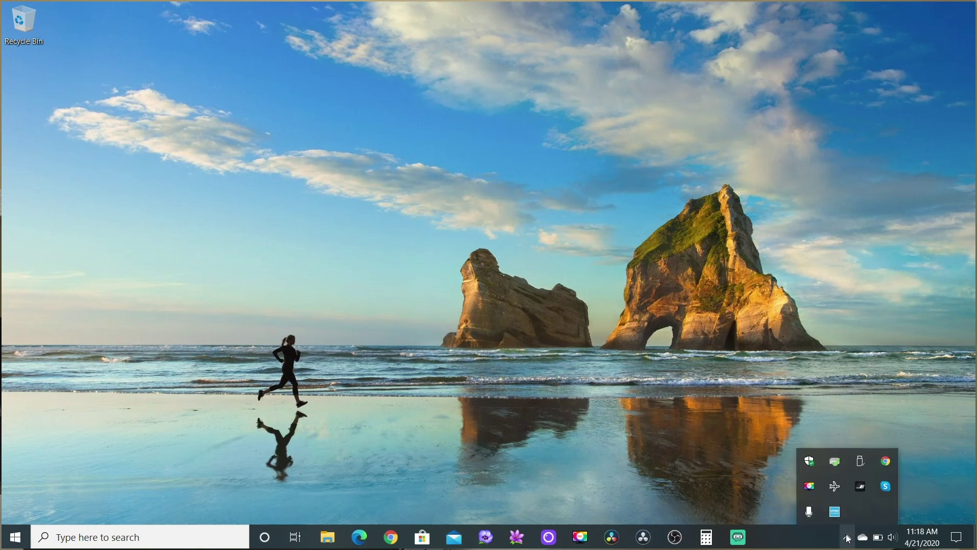
{"action": "left_click", "coordinate": [862, 462]}
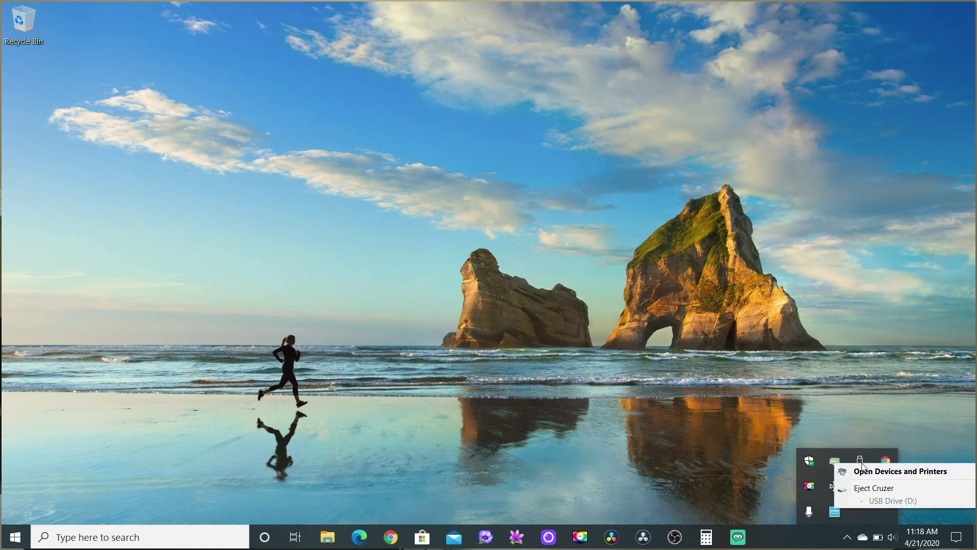
{"action": "left_click", "coordinate": [863, 490]}
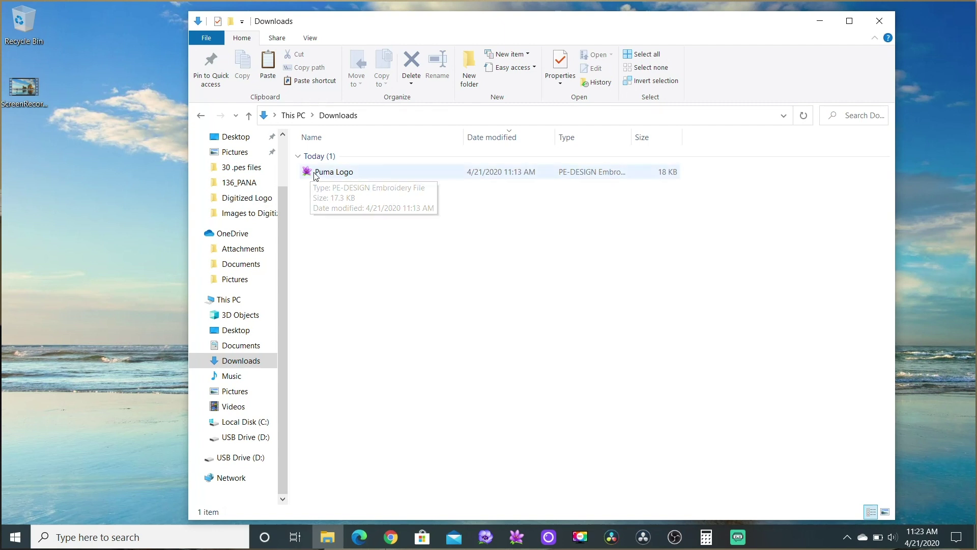
Copy Puma Logo from Downloads directly onto USB Drive (D:) in the folder tree, and open the drive to check its contents
{"action": "left_click", "coordinate": [316, 175]}
{"action": "left_click_drag", "start_coordinate": [315, 175], "coordinate": [255, 348]}
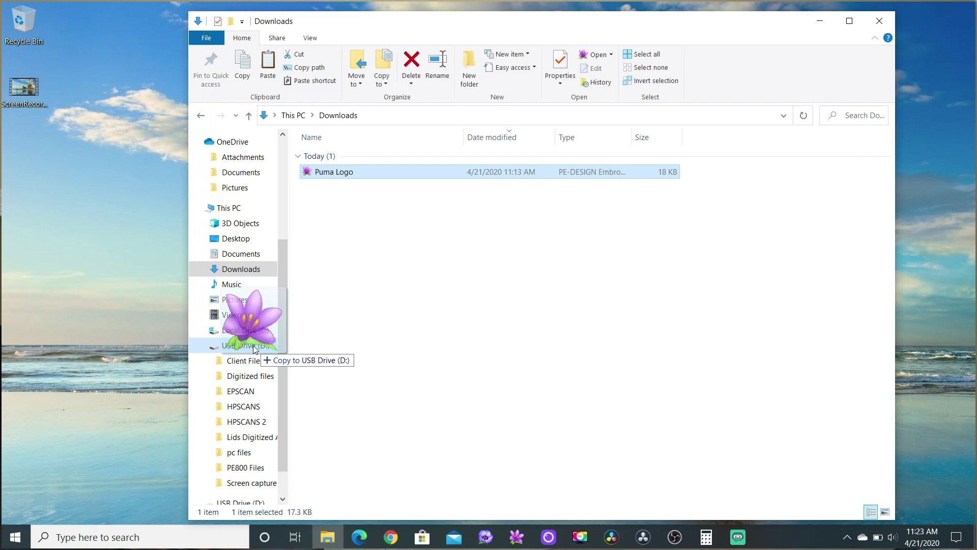
{"action": "left_click_drag", "start_coordinate": [255, 348], "coordinate": [252, 349]}
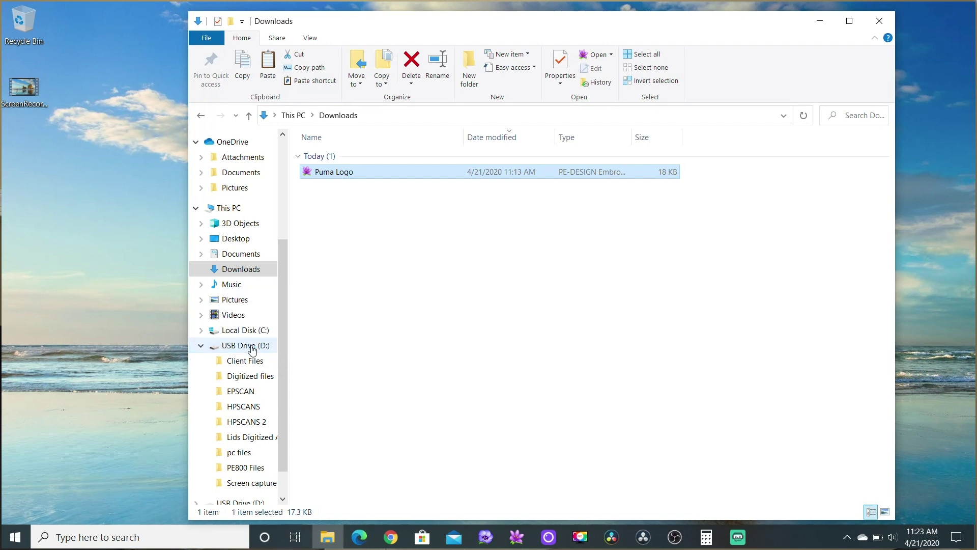
{"action": "scroll", "coordinate": [250, 405], "scroll_direction": "down", "scroll_amount": 1}
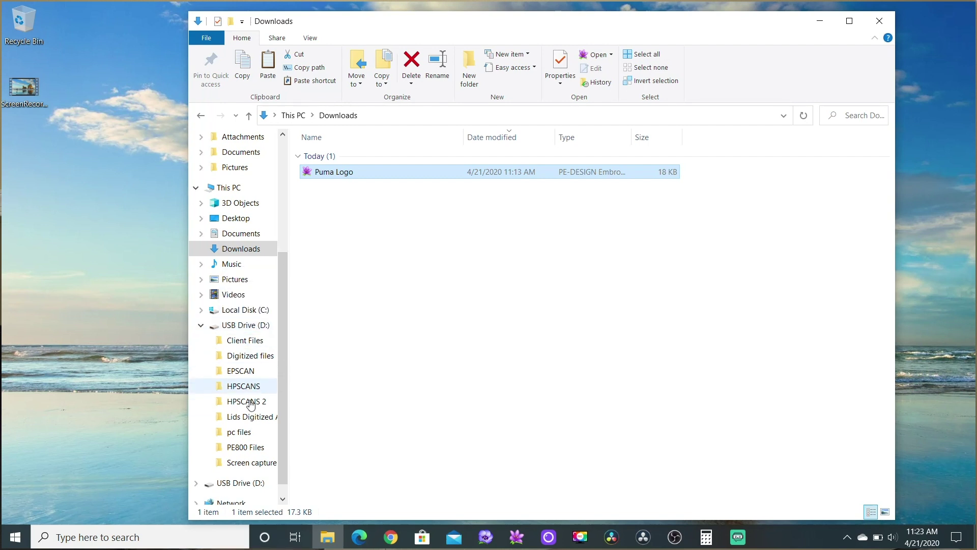
{"action": "left_click", "coordinate": [241, 325]}
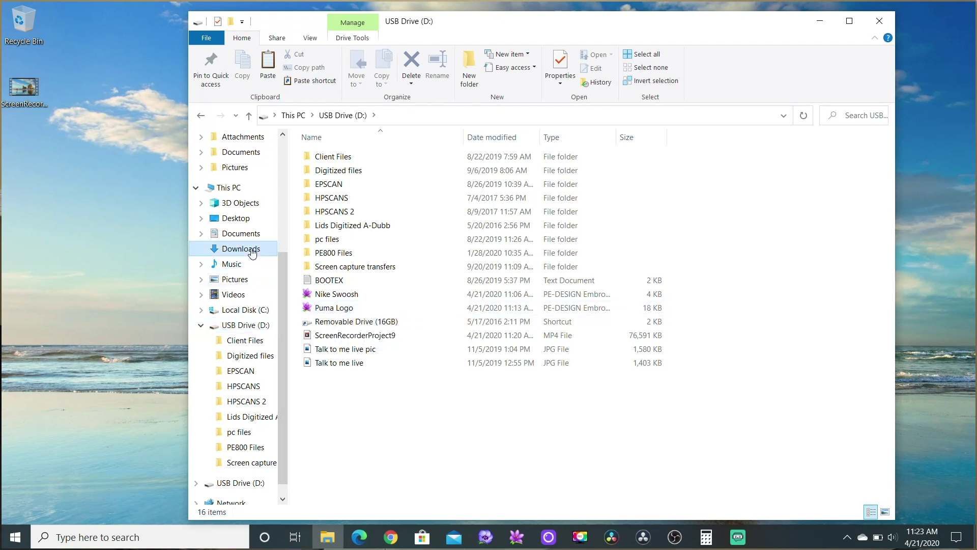
Return to the Downloads folder and copy Puma Logo onto USB Drive (D:) again
{"action": "left_click", "coordinate": [252, 250]}
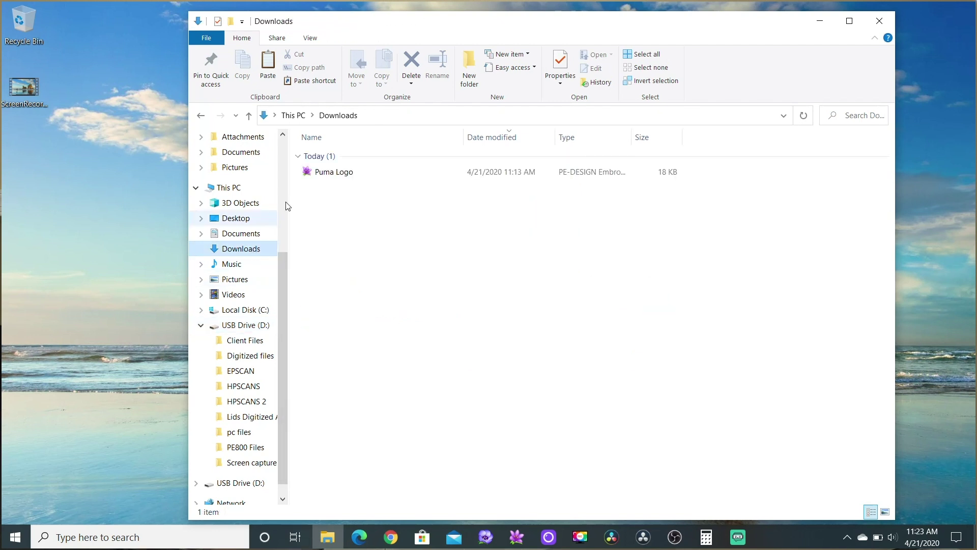
{"action": "left_click", "coordinate": [321, 174]}
{"action": "left_click_drag", "start_coordinate": [321, 175], "coordinate": [265, 330]}
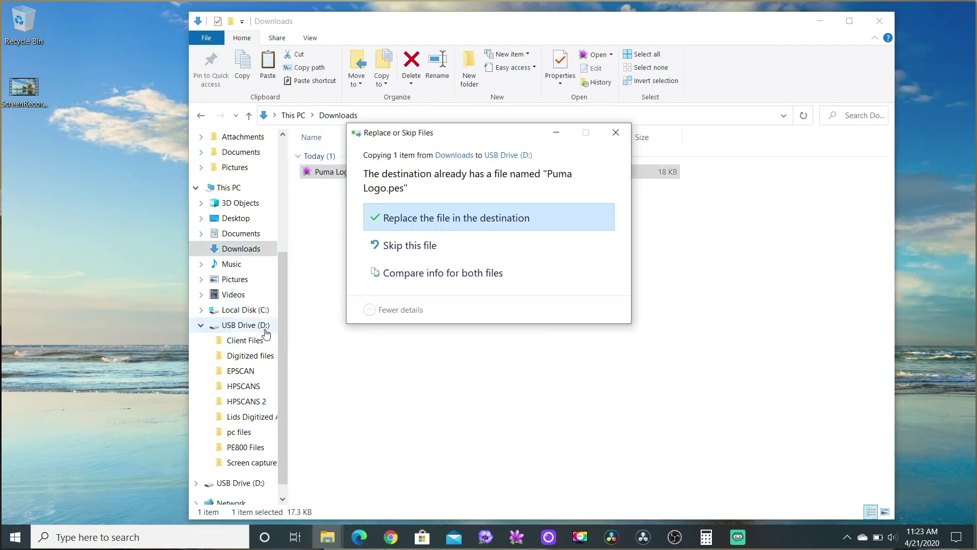